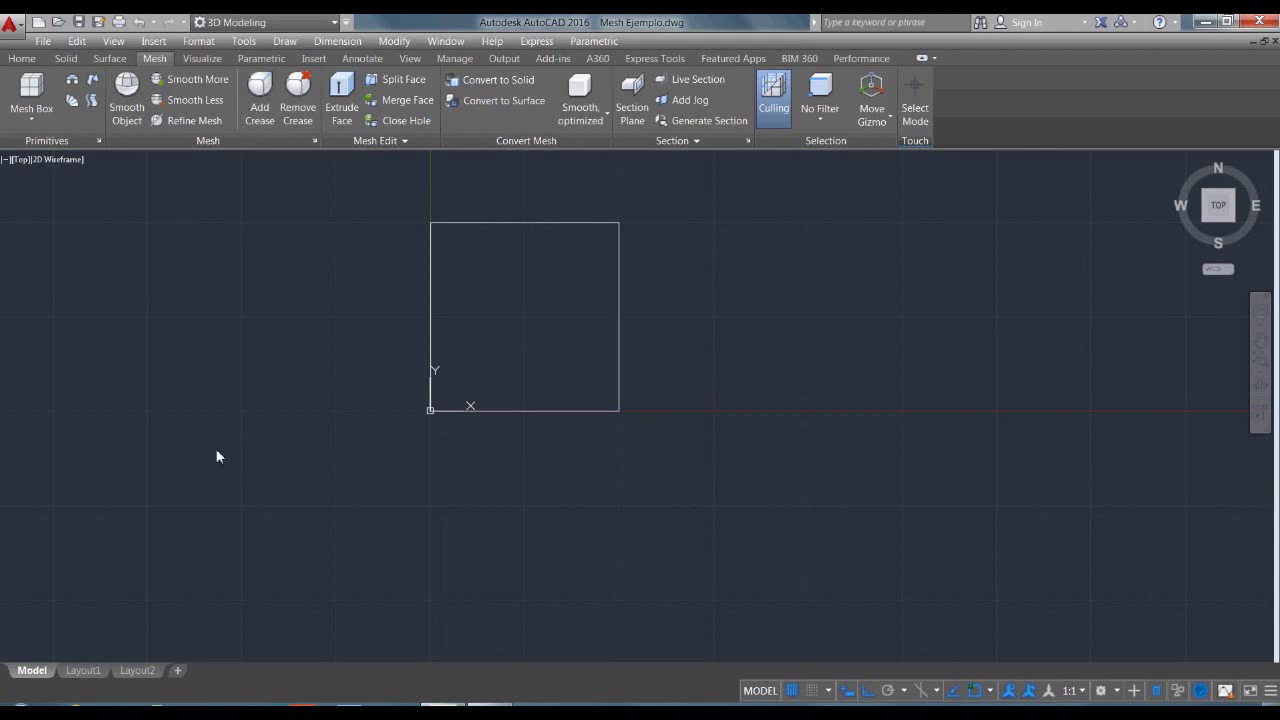
- Zoom in on the square and fix the mesh box's first corner at its corner
scroll(340, 500, up, 2)
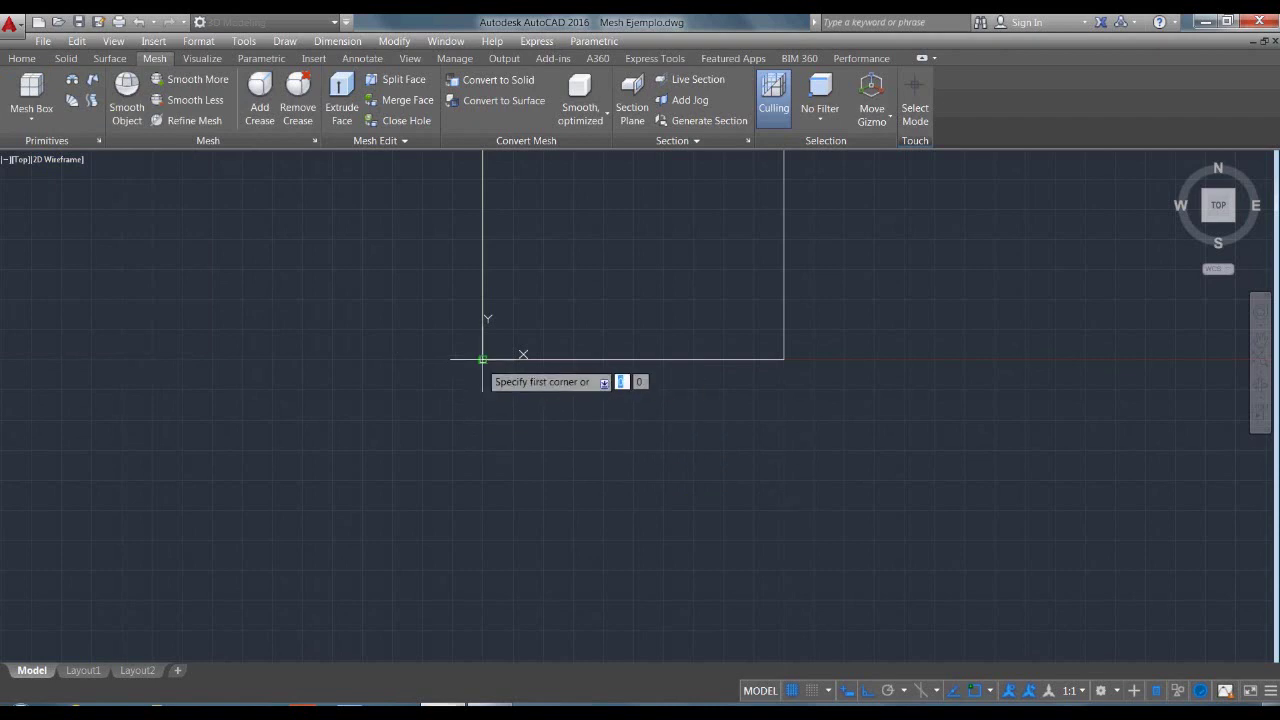
click(482, 358)
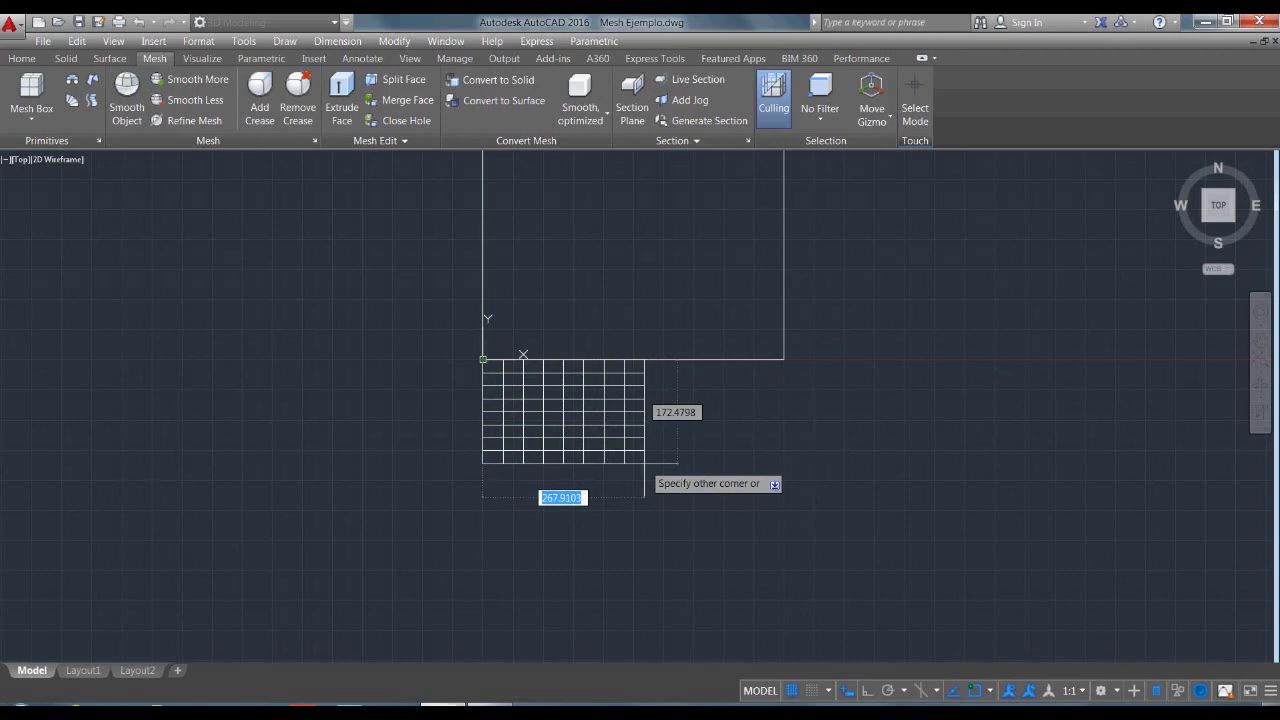
- Give the mesh box a 225 by 90 base, then enter its height
text(225)
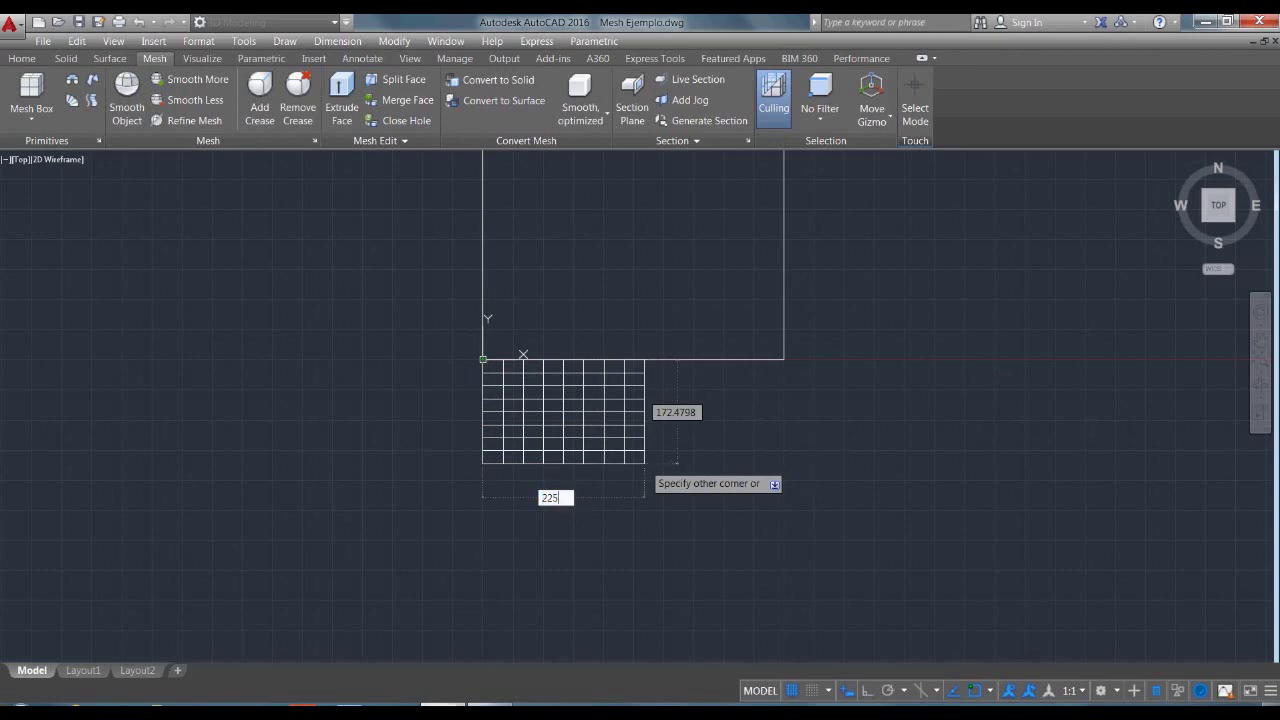
key(Tab)
text(9)
key(Return)
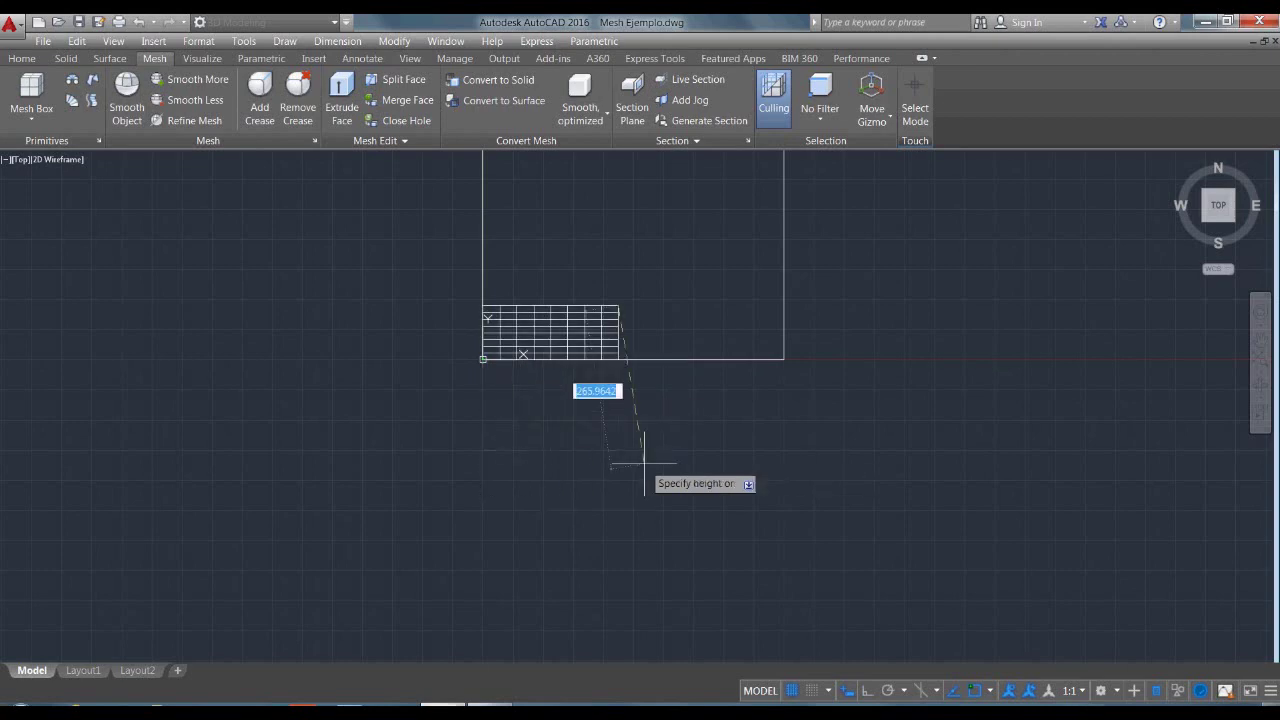
text(35)
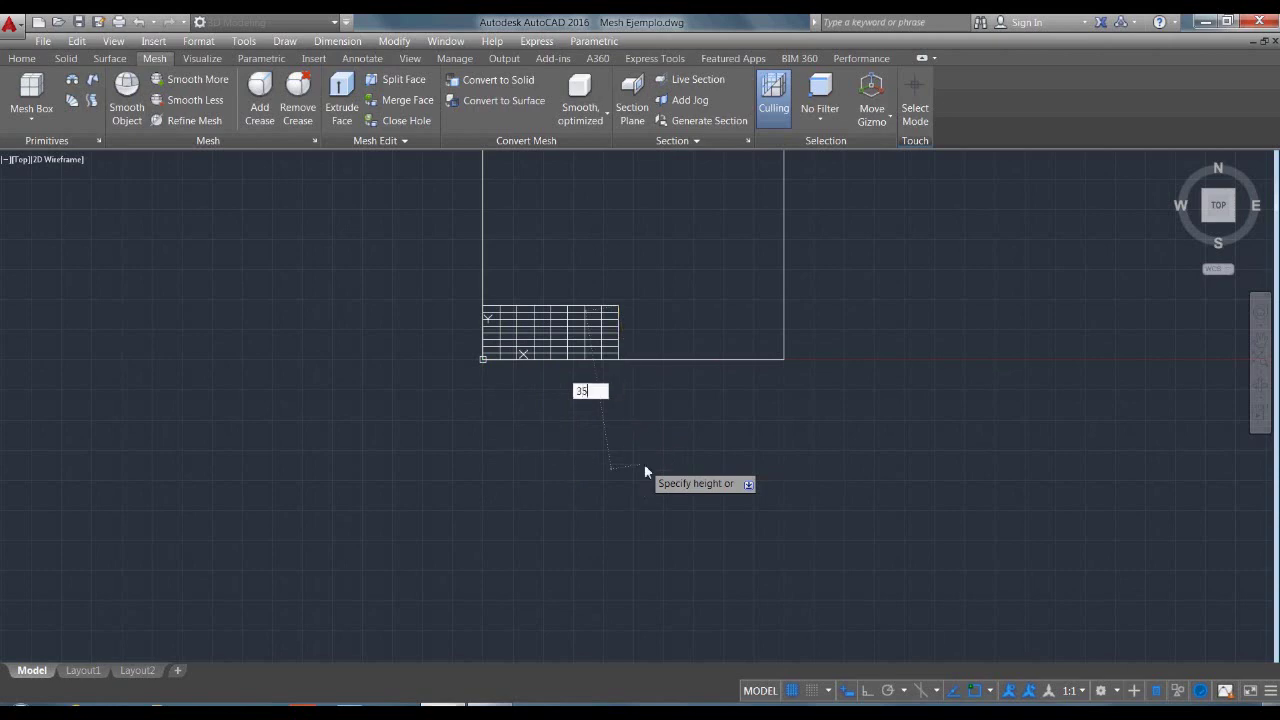
key(Return)
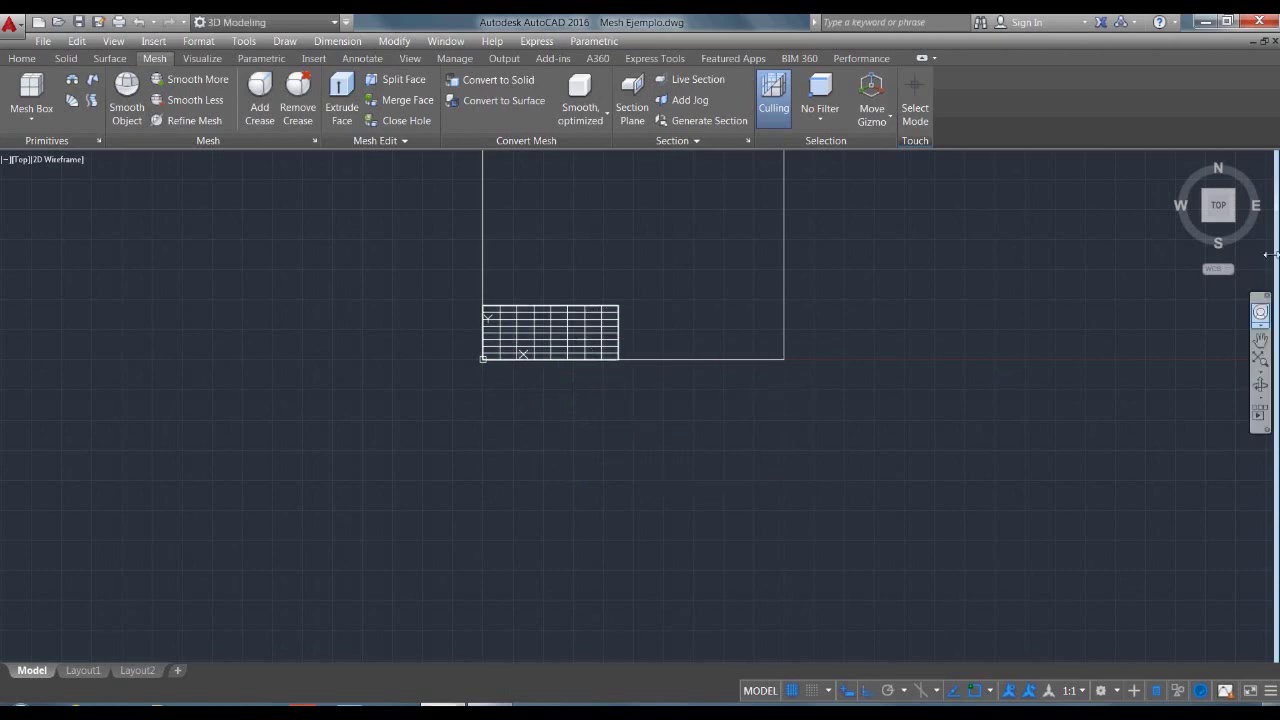
- Switch to the southwest isometric view and delete the square outline
click(1199, 218)
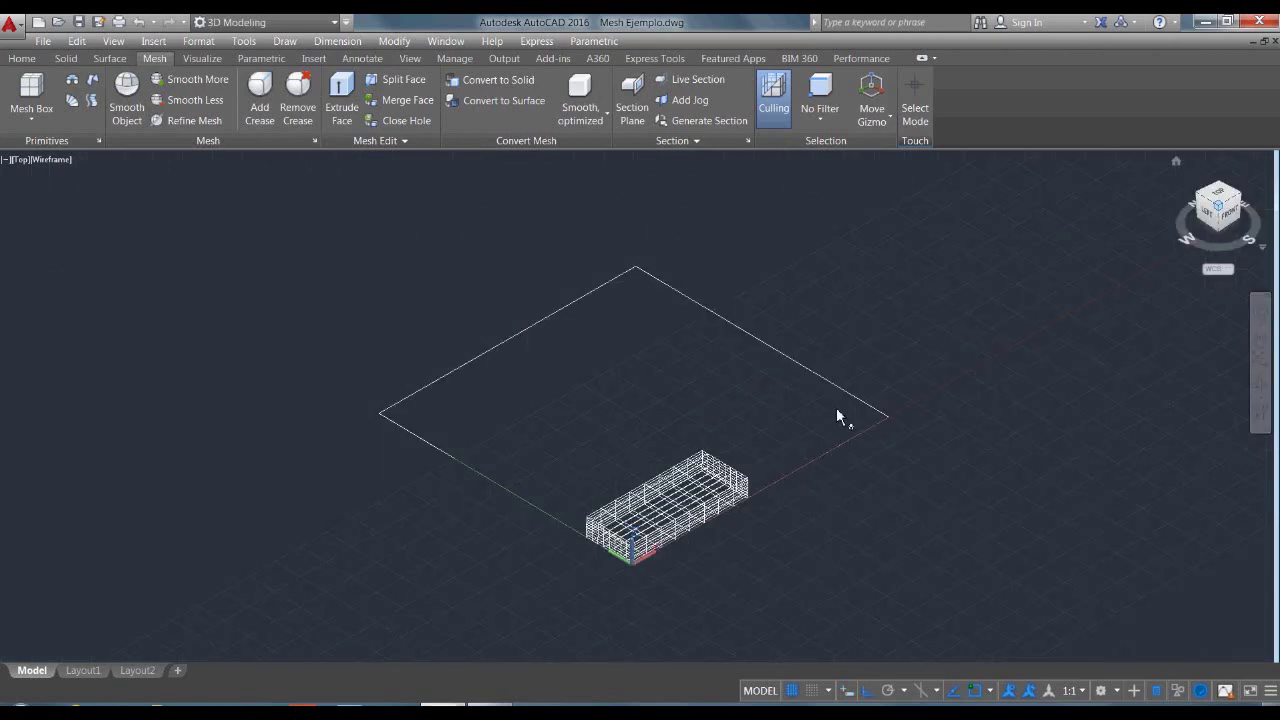
scroll(665, 588, up, 2)
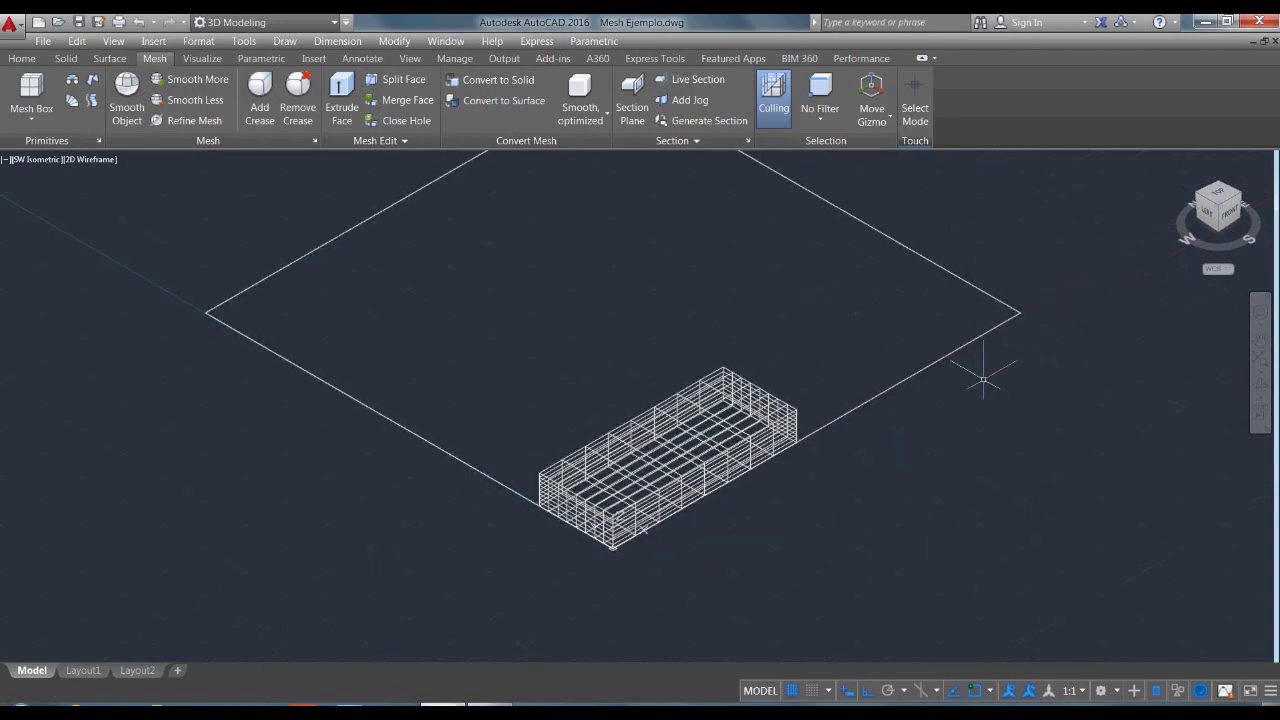
click(923, 366)
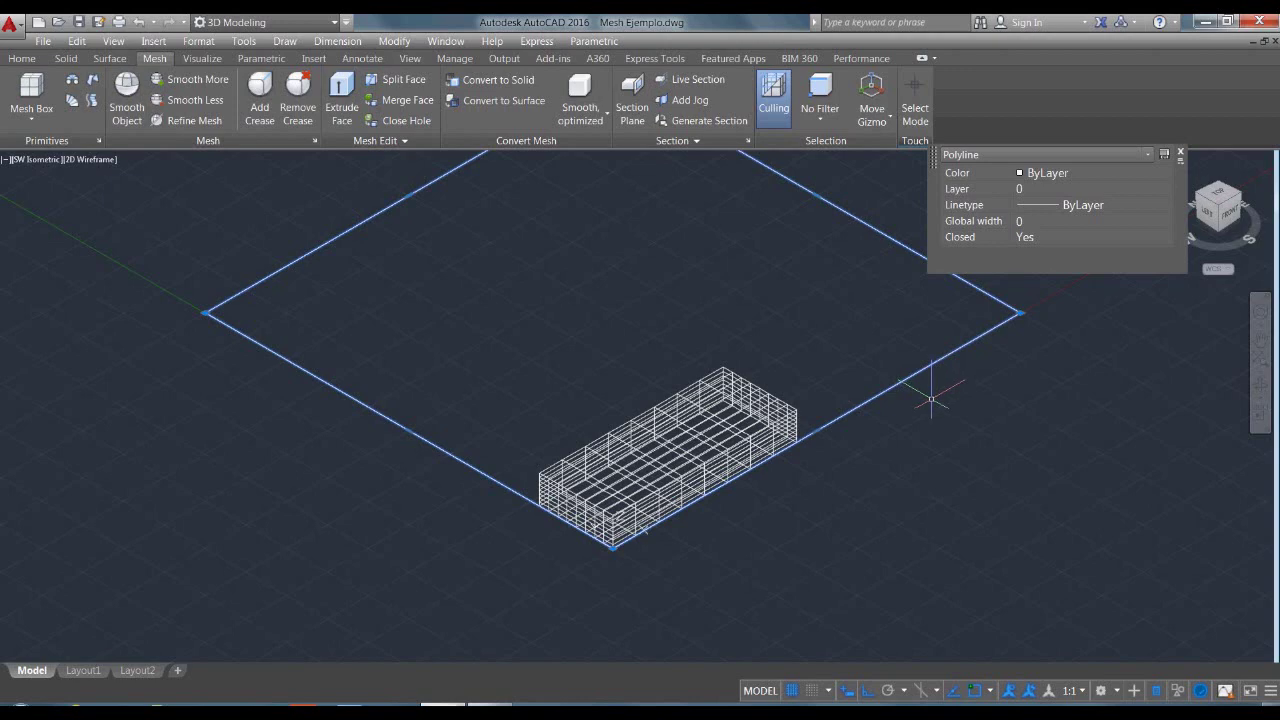
key(Delete)
- Set the visual style to Shaded with Edges with VS and zoom in
text(vs)
key(Return)
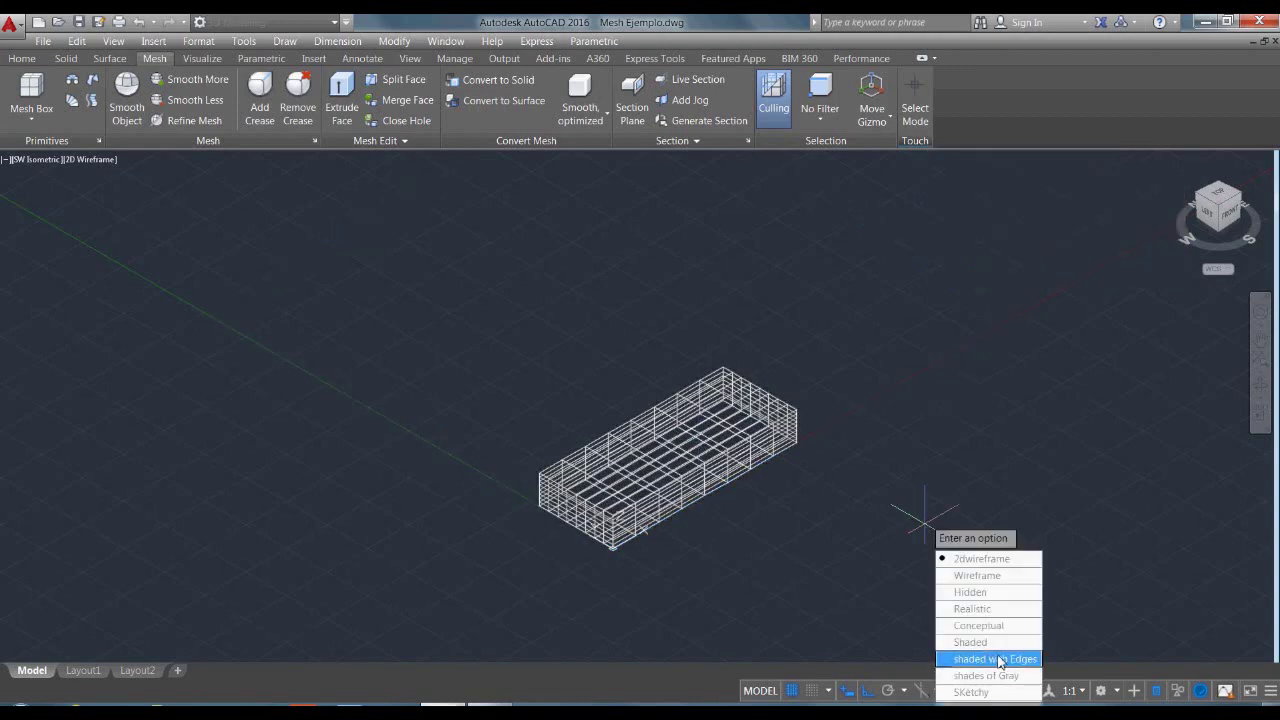
click(1004, 663)
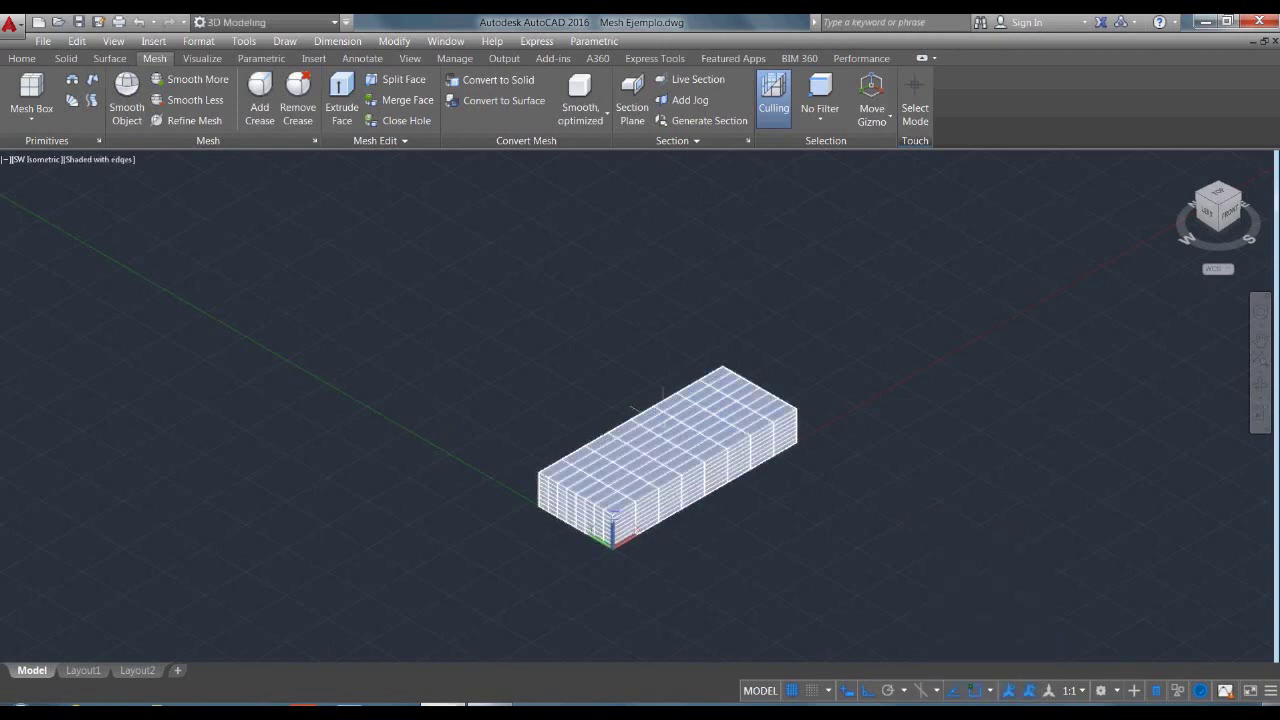
scroll(951, 429, up, 2)
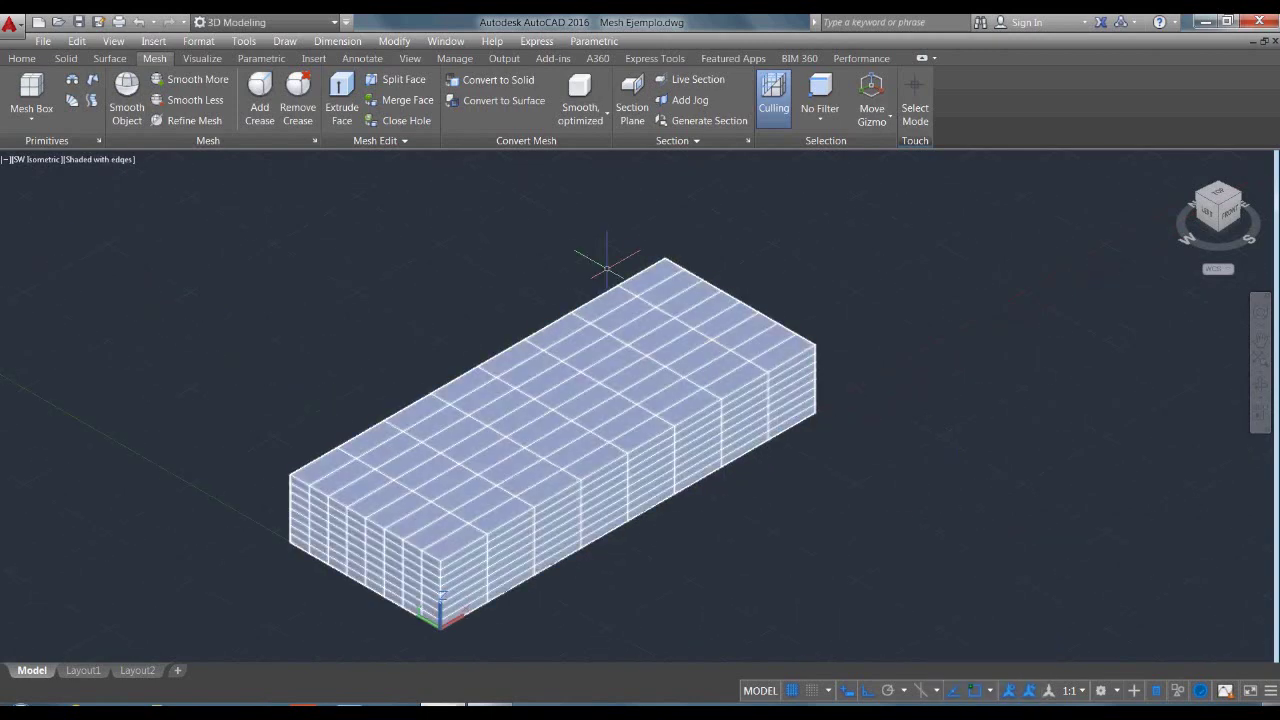
click(824, 118)
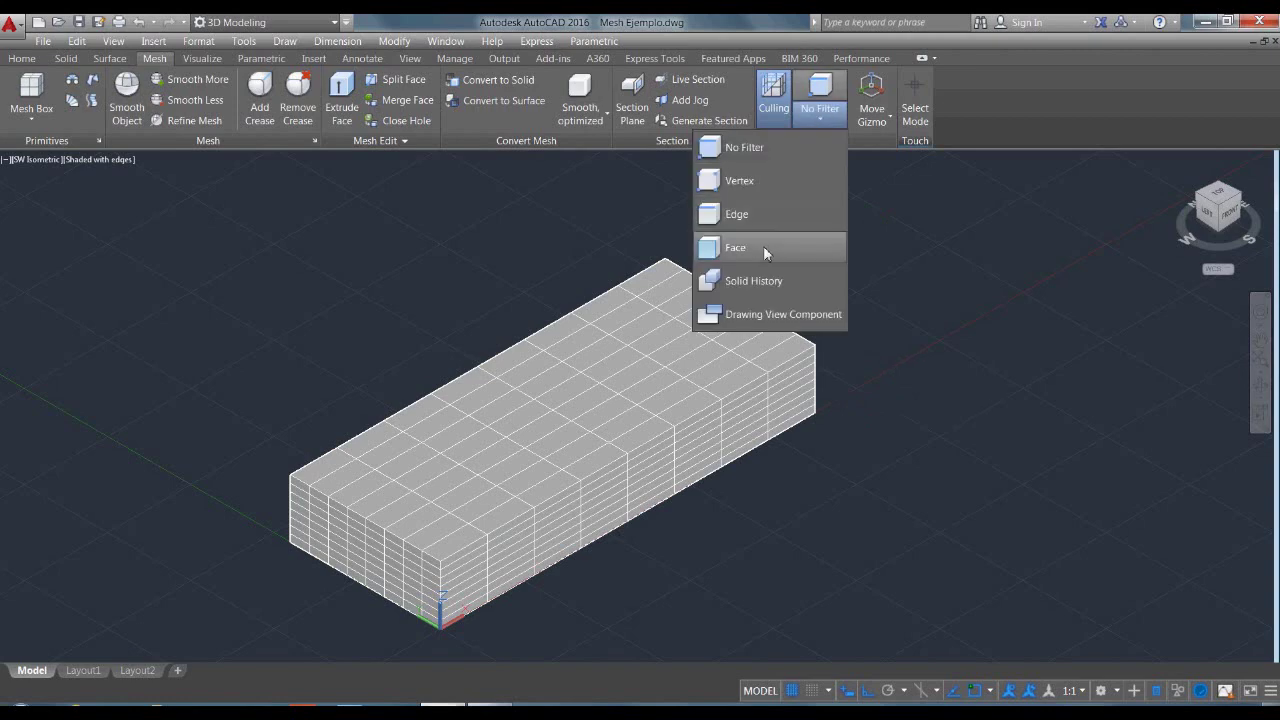
- Filter picking to faces and select the top faces along the sofa's back edge
click(763, 247)
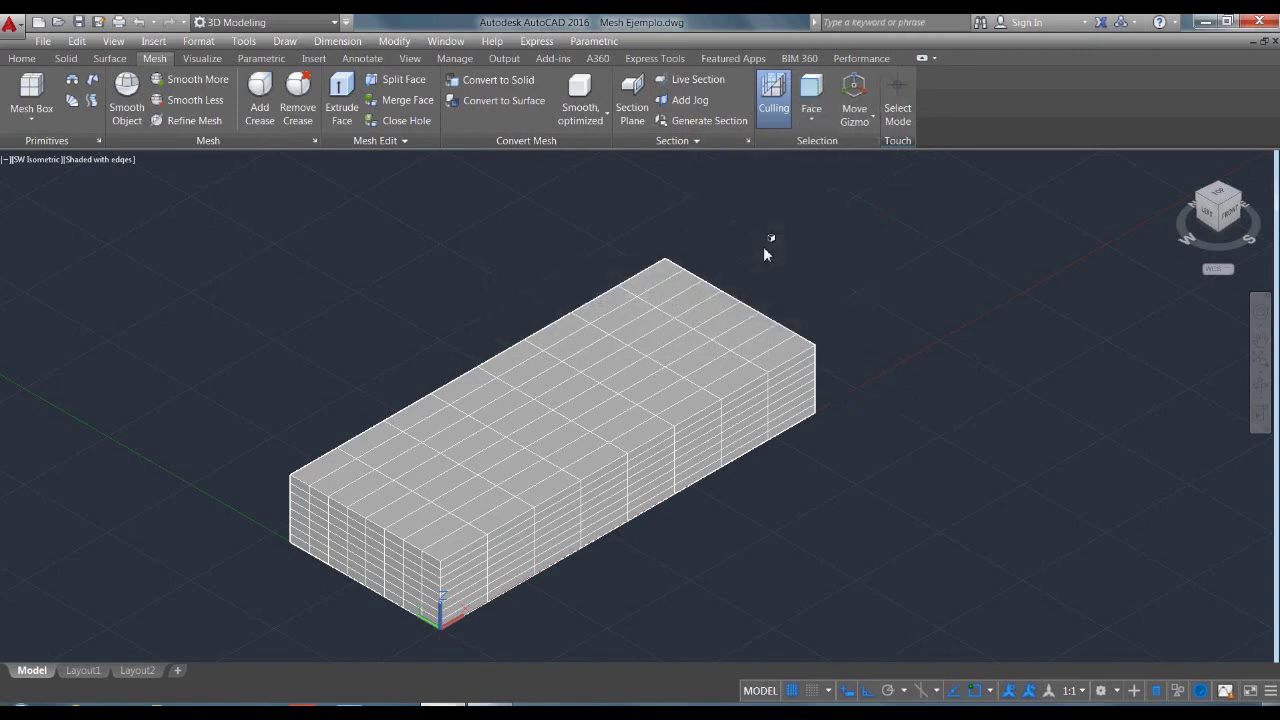
click(777, 329)
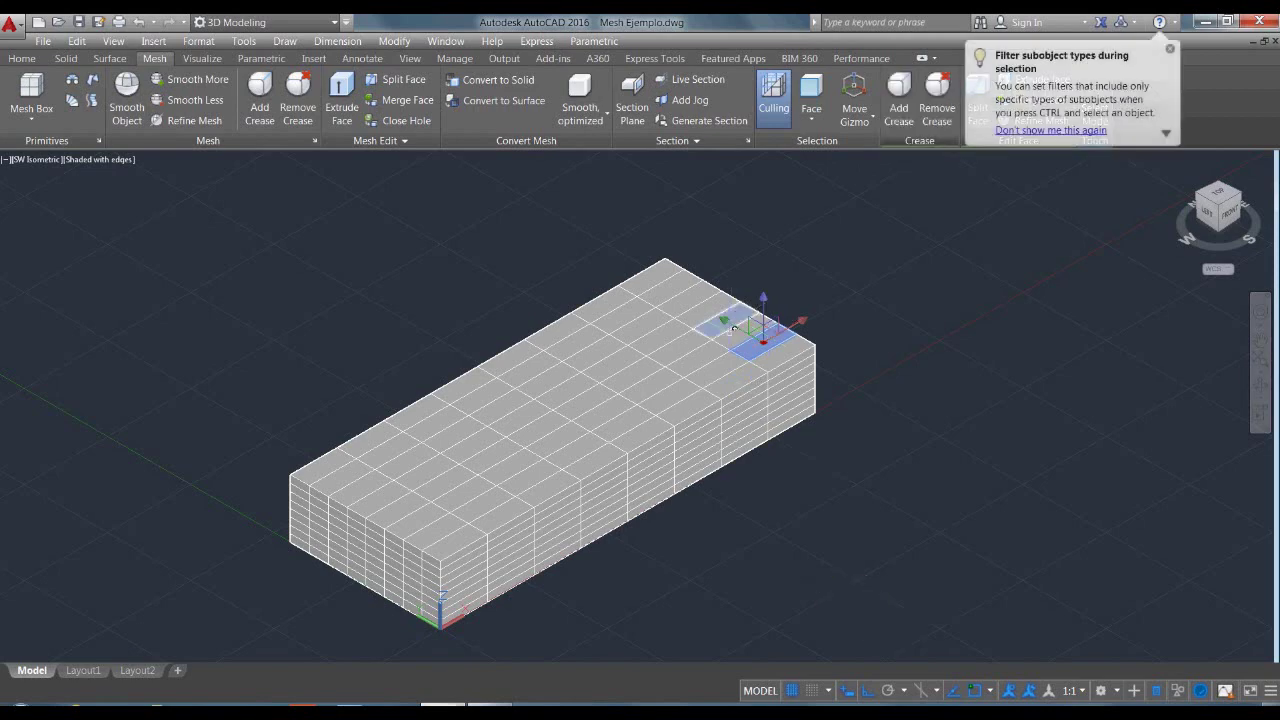
click(728, 324)
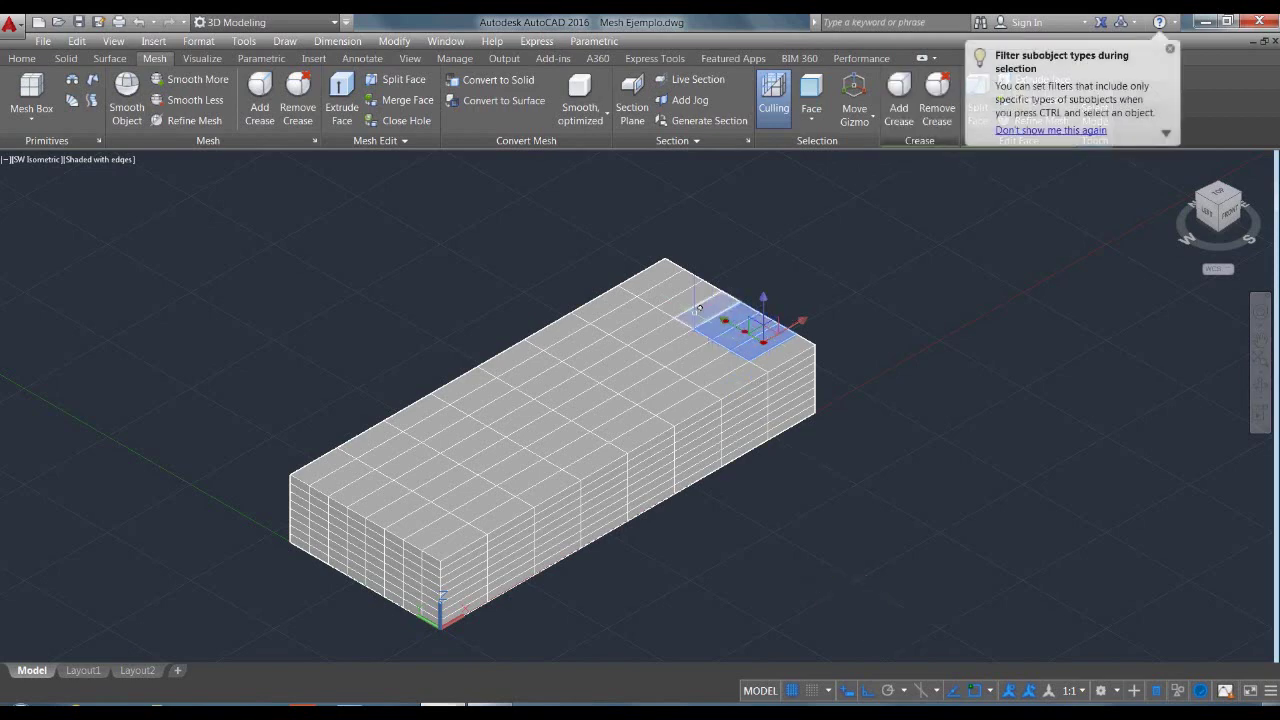
click(698, 309)
click(680, 296)
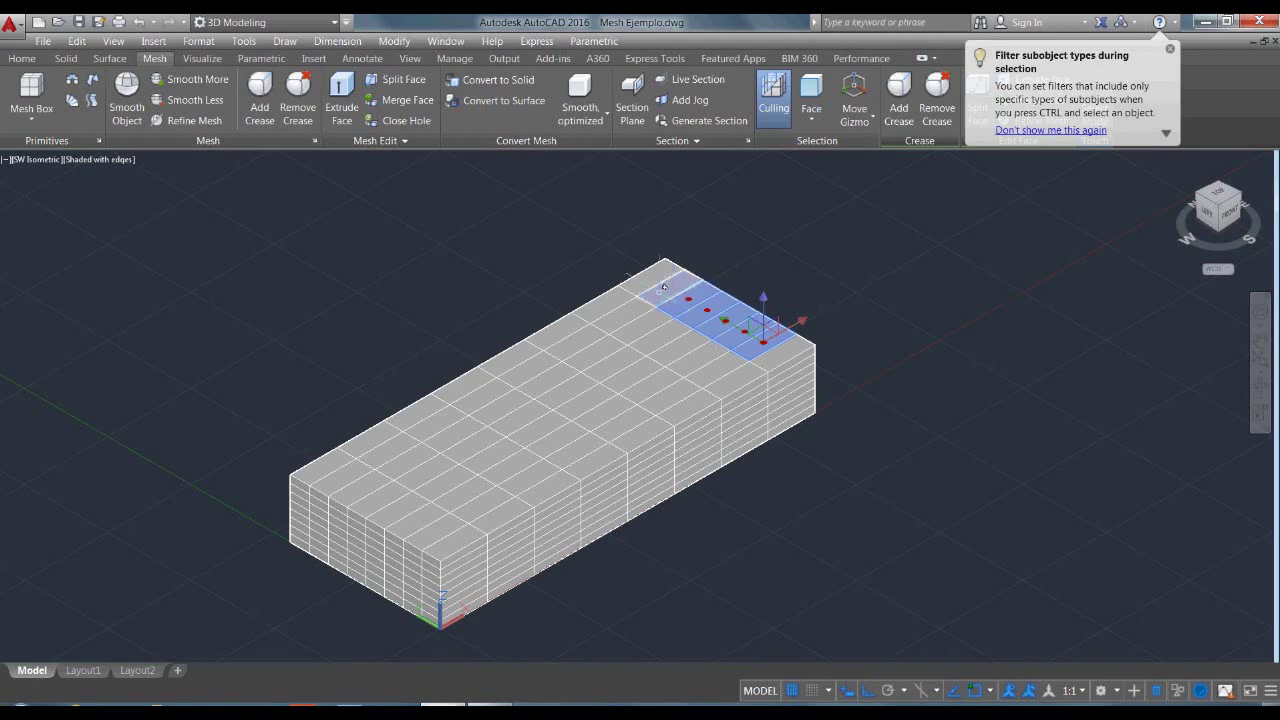
click(643, 272)
click(605, 298)
click(540, 341)
click(505, 362)
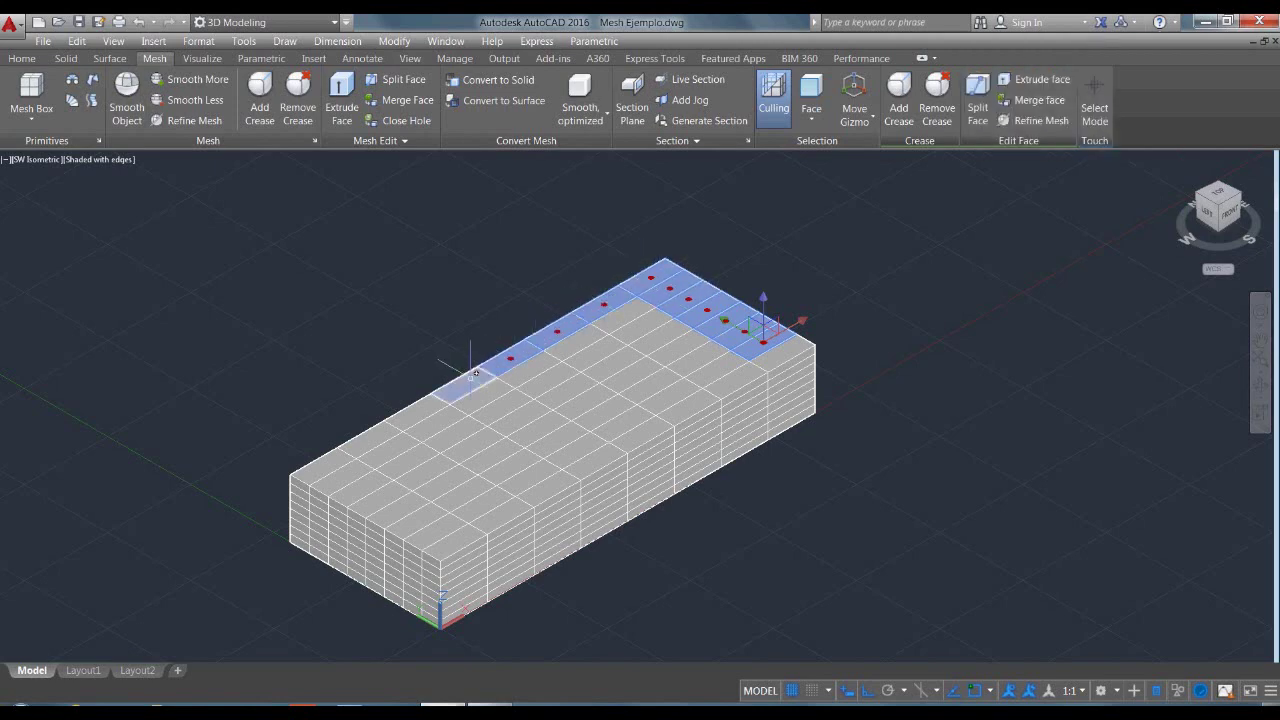
click(462, 386)
click(416, 411)
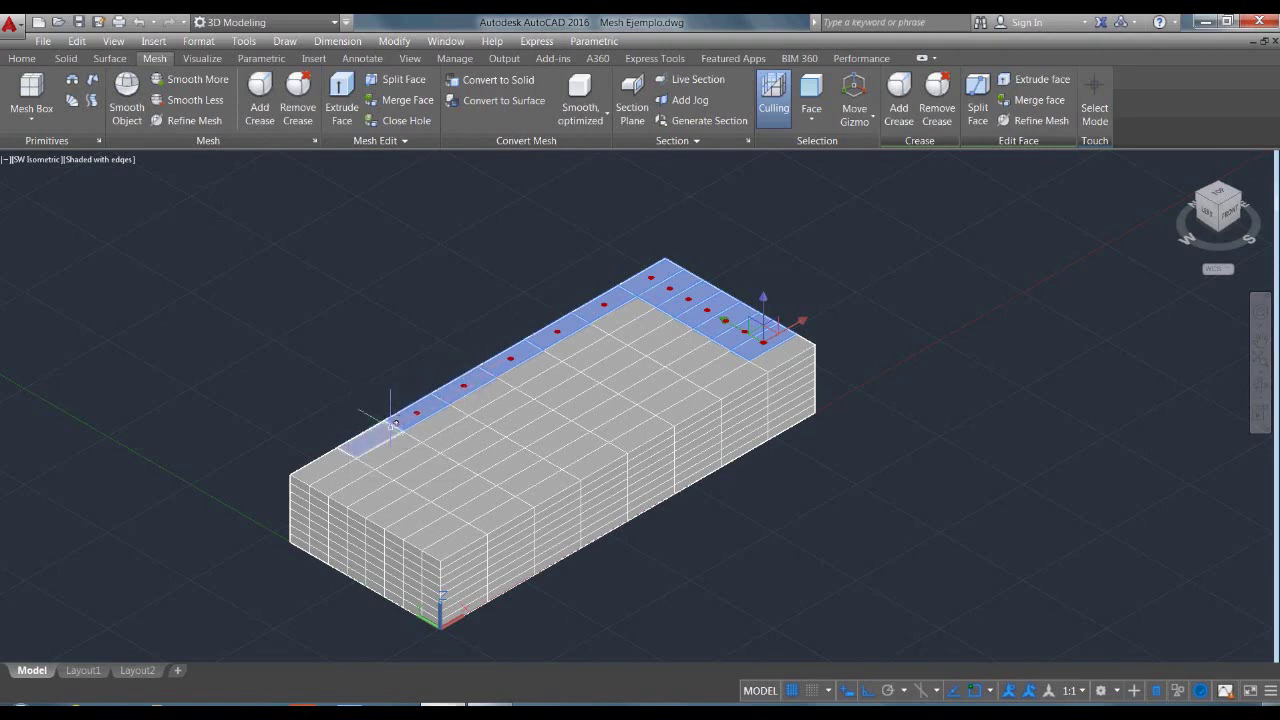
click(375, 436)
click(330, 462)
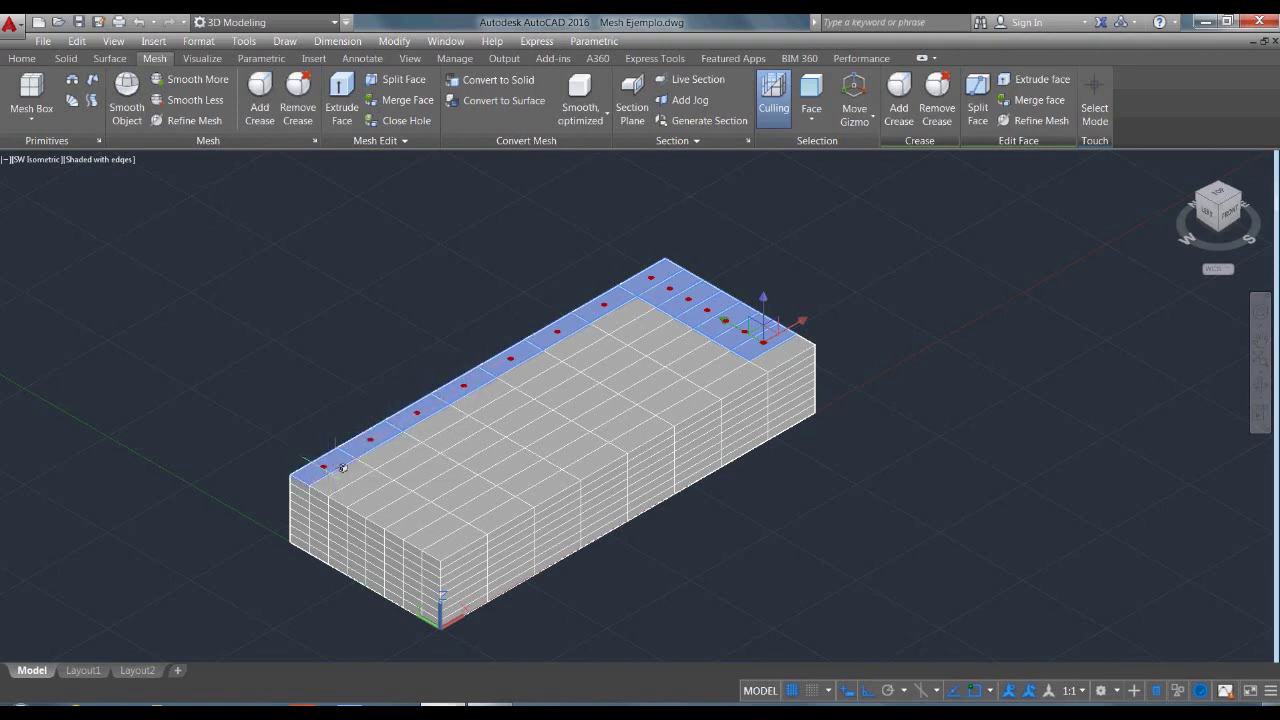
- Add the left armrest's top faces to the selection
click(343, 469)
click(362, 485)
click(381, 496)
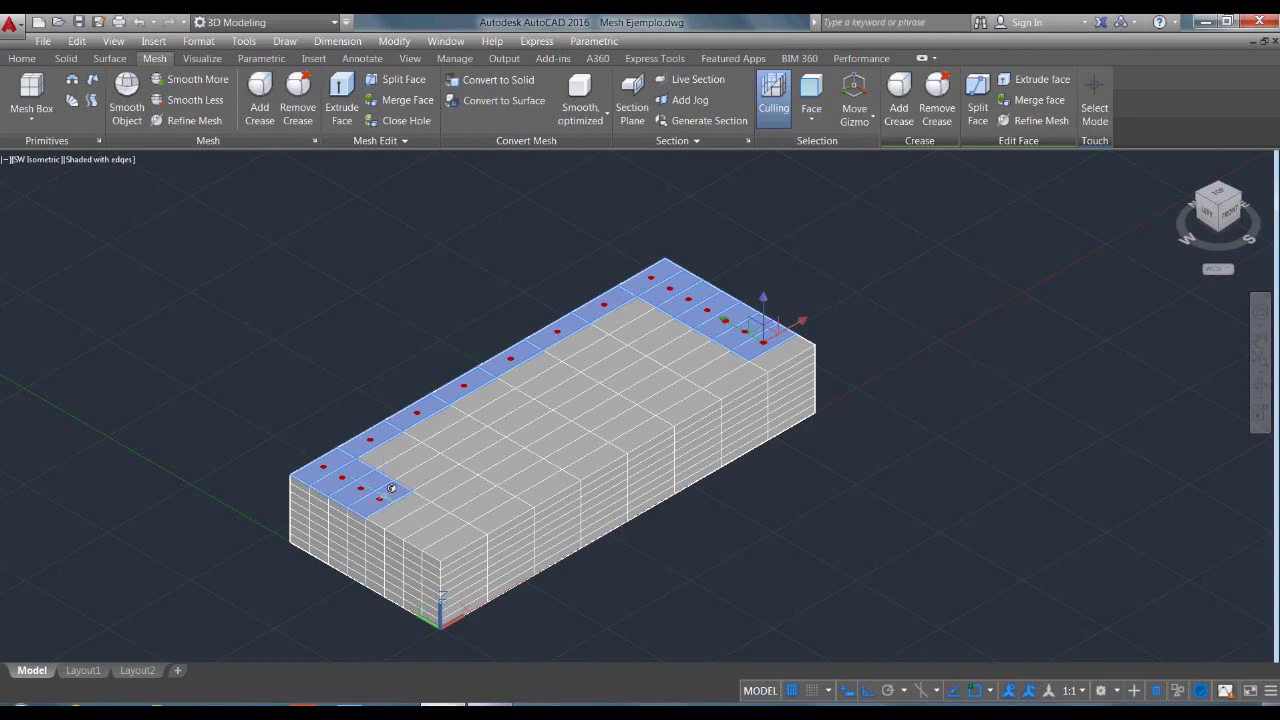
click(400, 507)
click(420, 516)
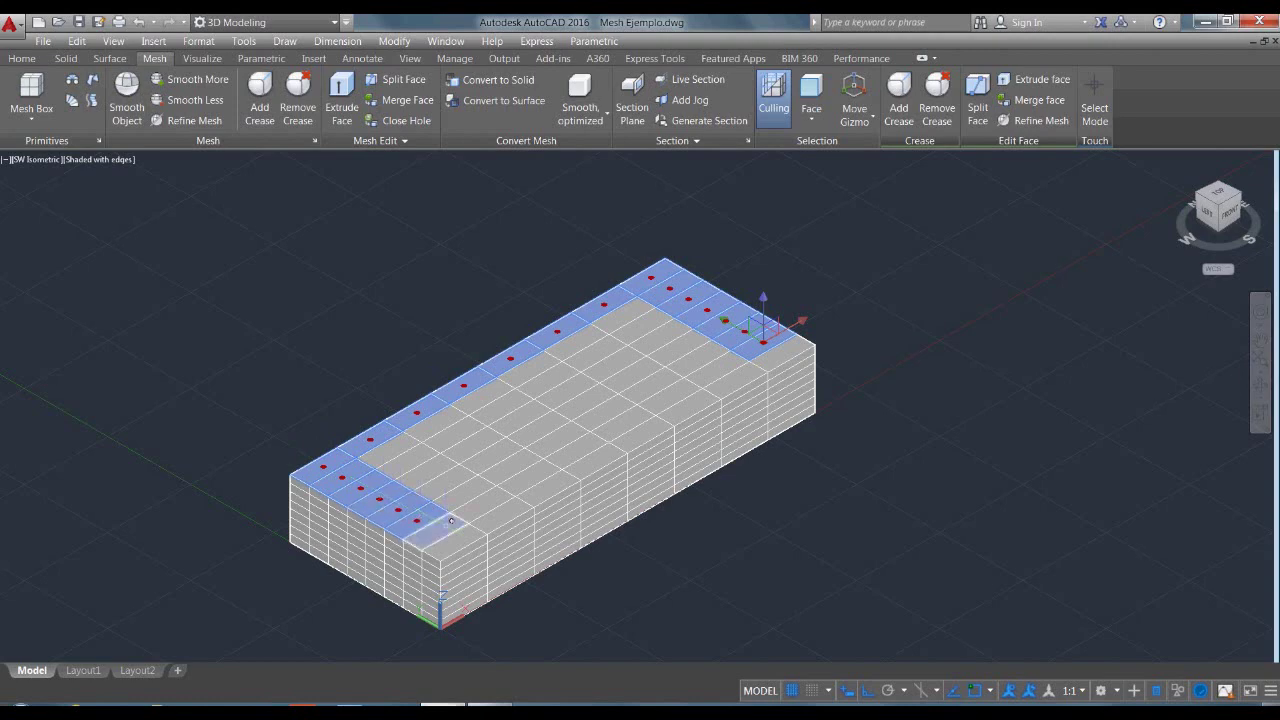
click(437, 529)
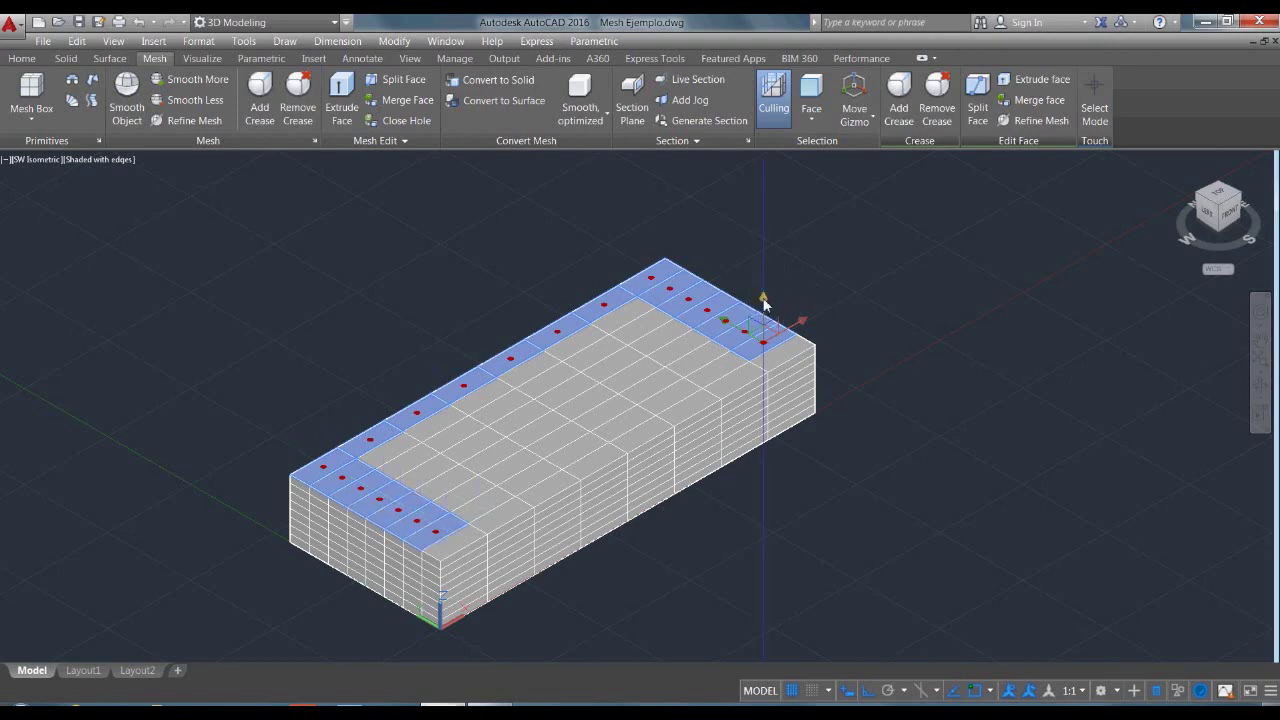
- Stretch the selected back and arm faces up by 35, then zoom toward the lower-left corner
drag(763, 302, 779, 288)
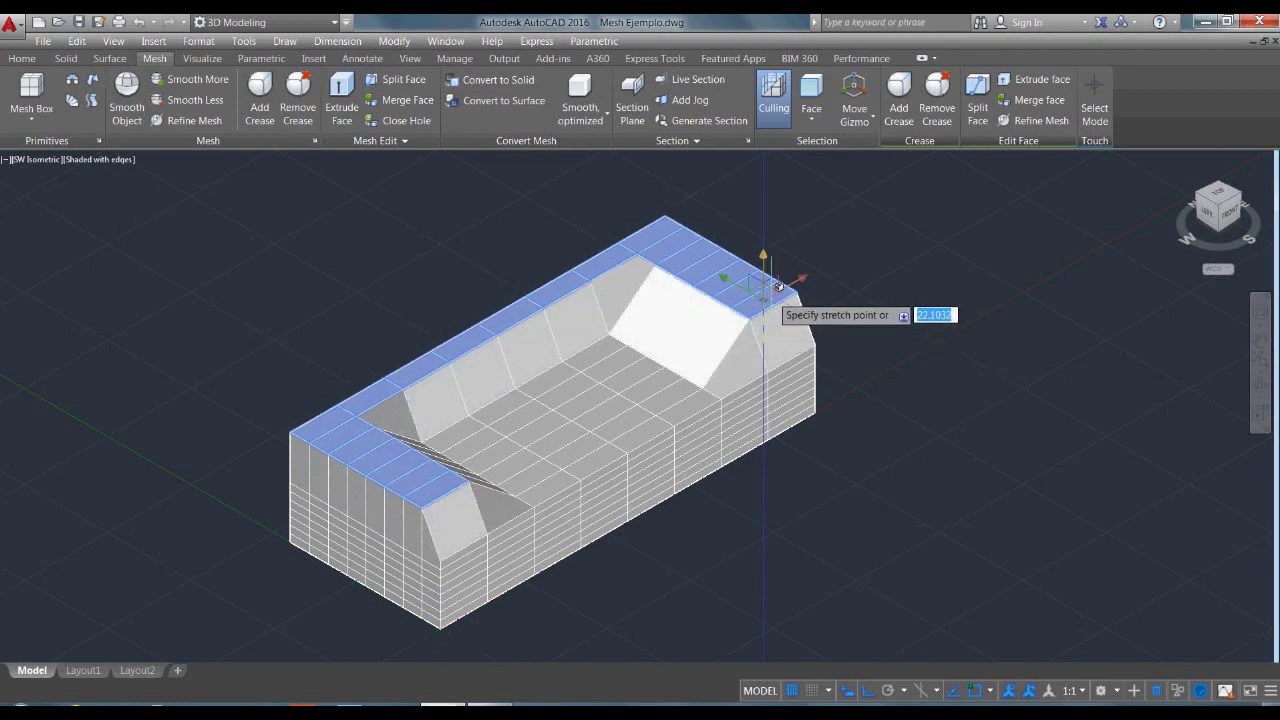
text(35)
key(Return)
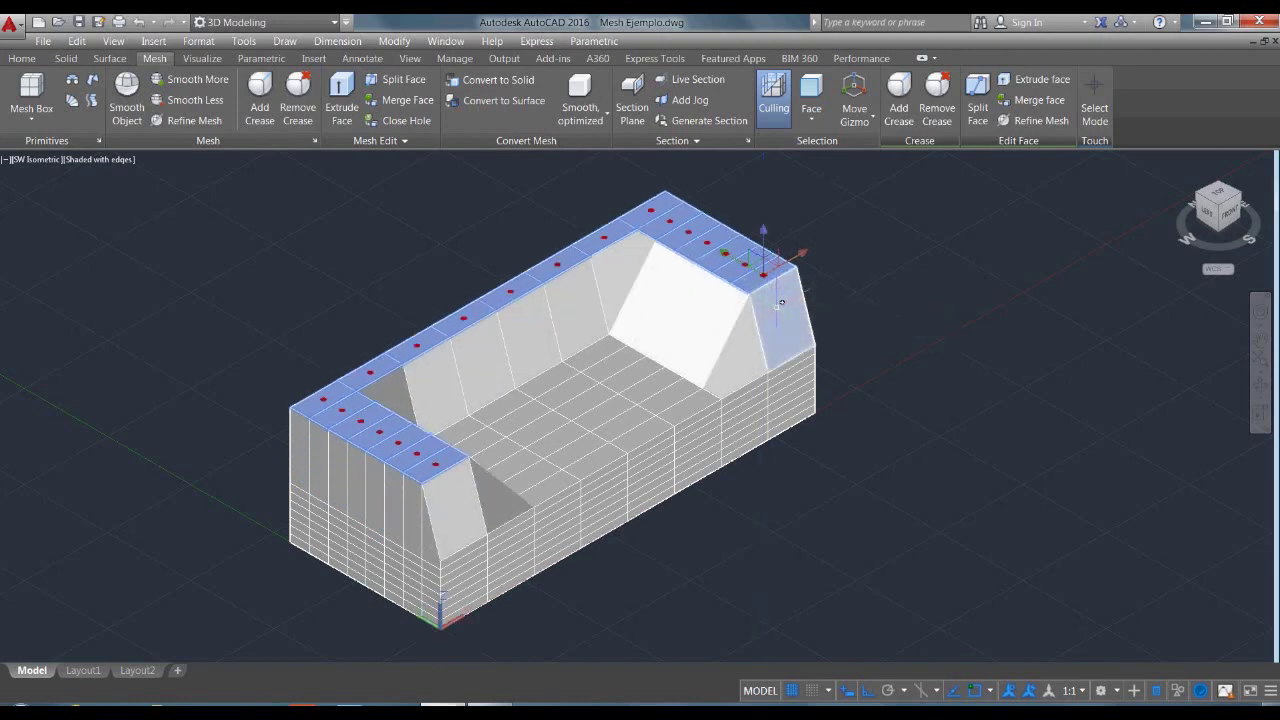
key(Escape)
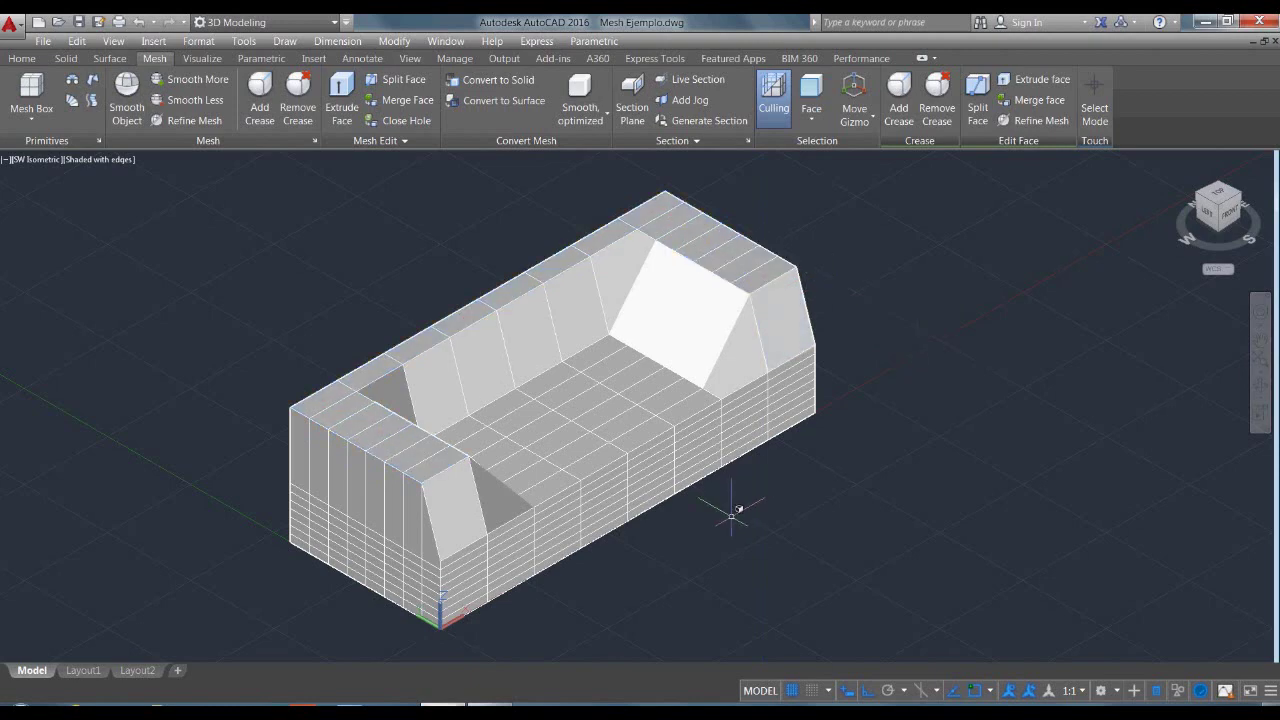
scroll(300, 600, up, 3)
middle_drag(375, 586, 433, 562)
key(Escape)
- Select two rows of faces across the left armrest's front end
click(400, 362)
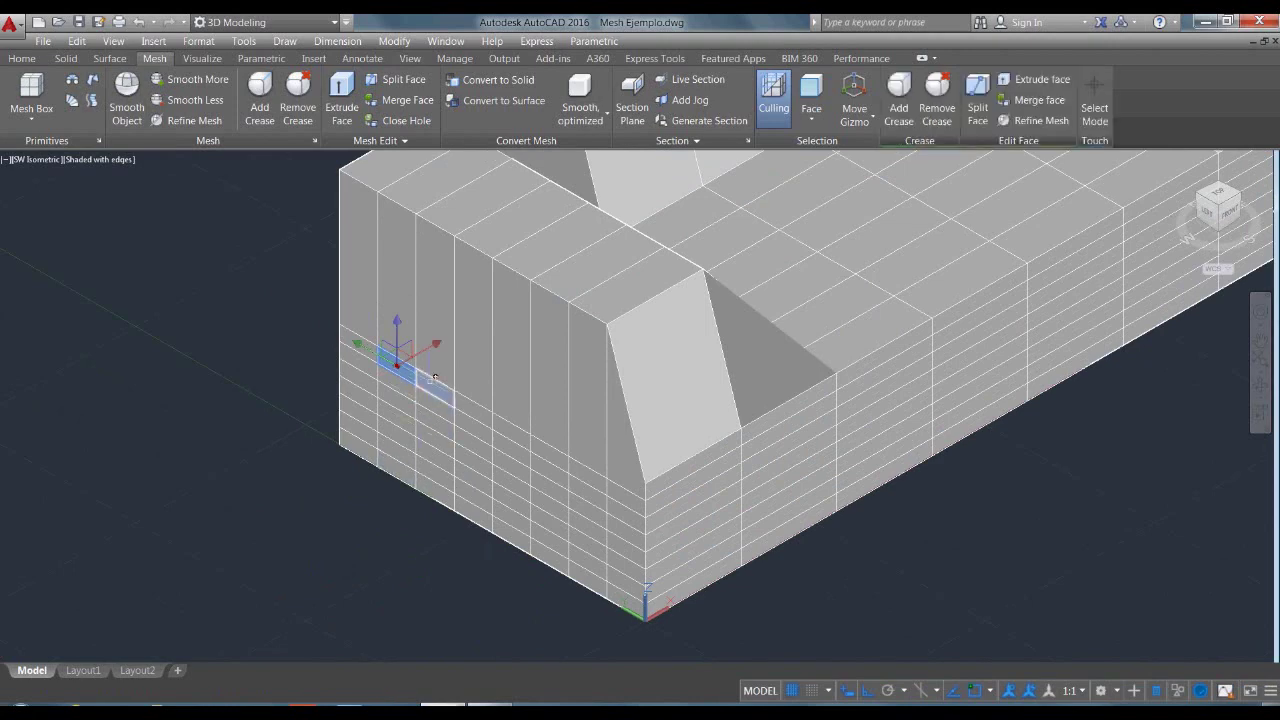
click(435, 387)
click(473, 409)
click(511, 432)
click(548, 450)
click(580, 480)
click(582, 488)
click(549, 468)
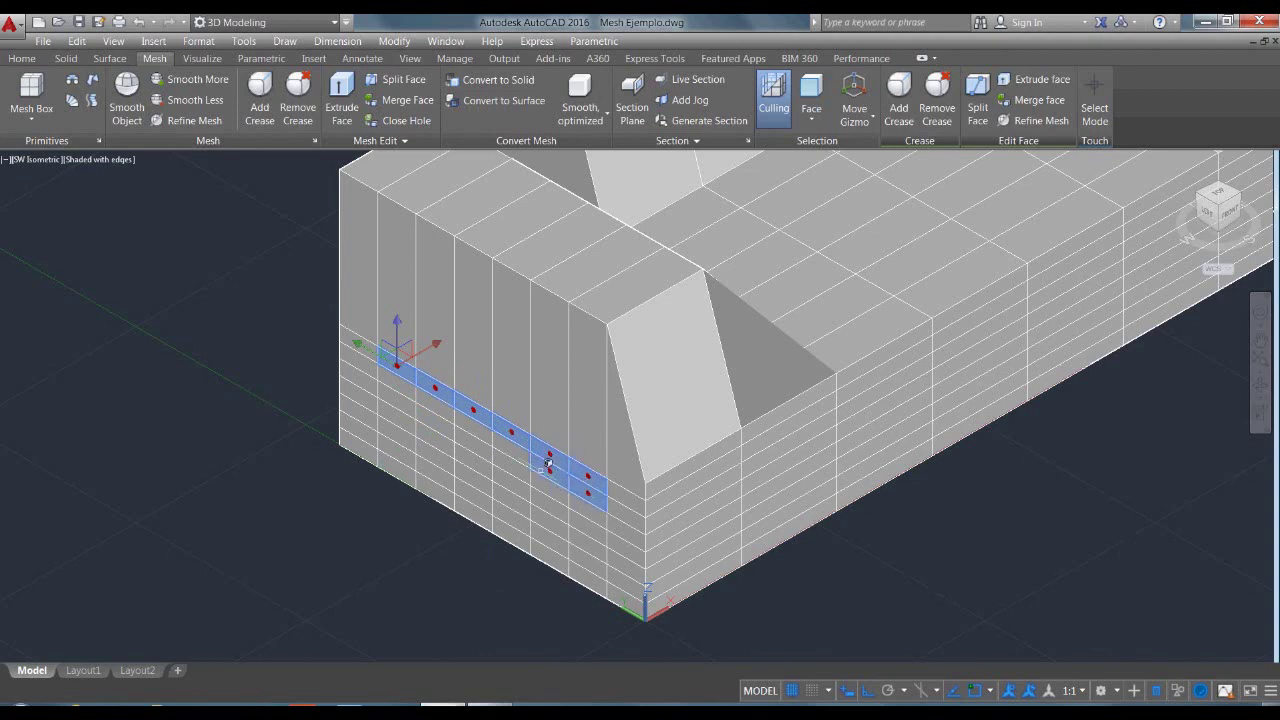
click(512, 448)
click(478, 427)
click(437, 405)
click(407, 387)
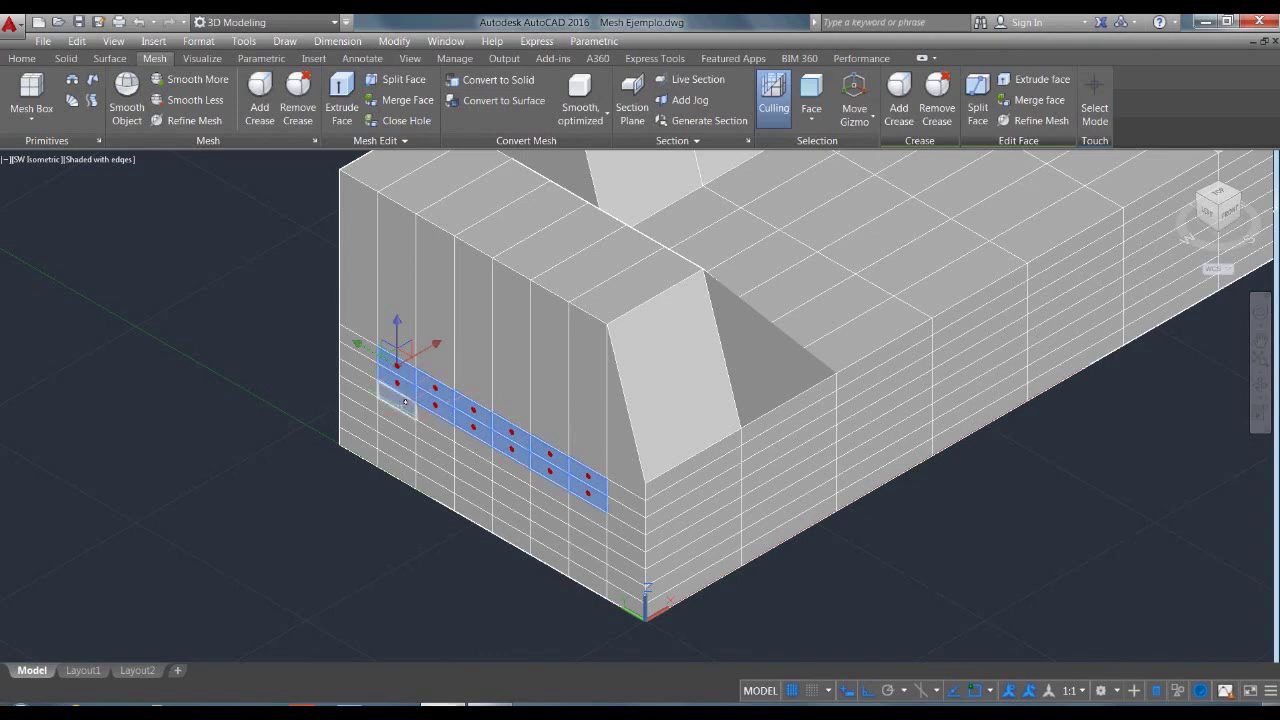
- Add the lower faces beneath those rows to complete the face block
click(401, 400)
click(403, 416)
click(407, 432)
click(436, 455)
click(438, 436)
click(472, 446)
click(476, 462)
click(479, 474)
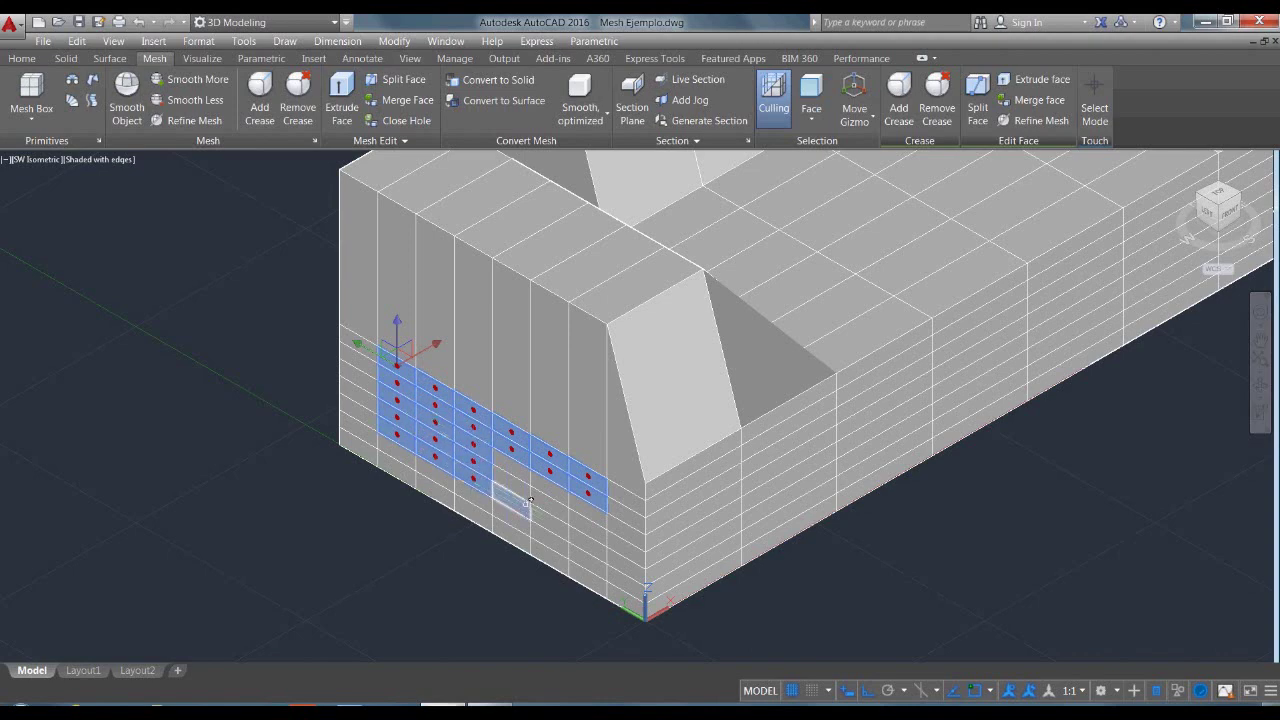
click(516, 500)
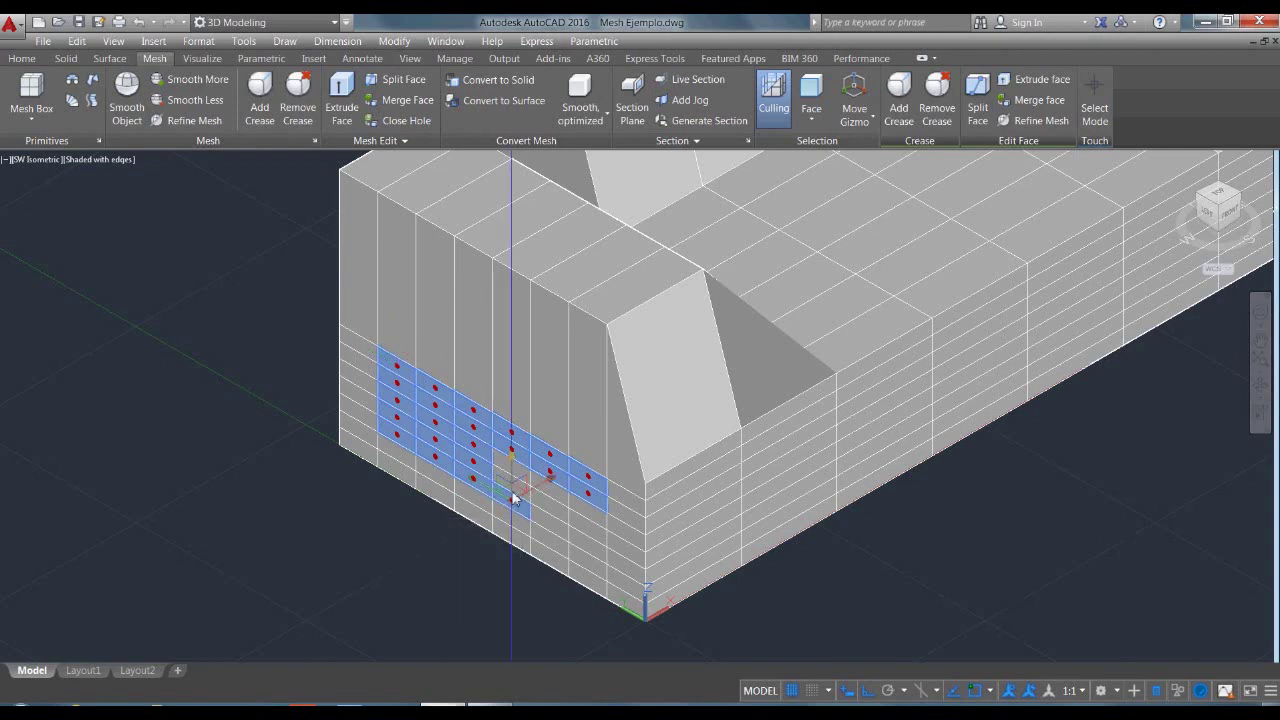
shift+click(512, 476)
click(549, 508)
click(596, 522)
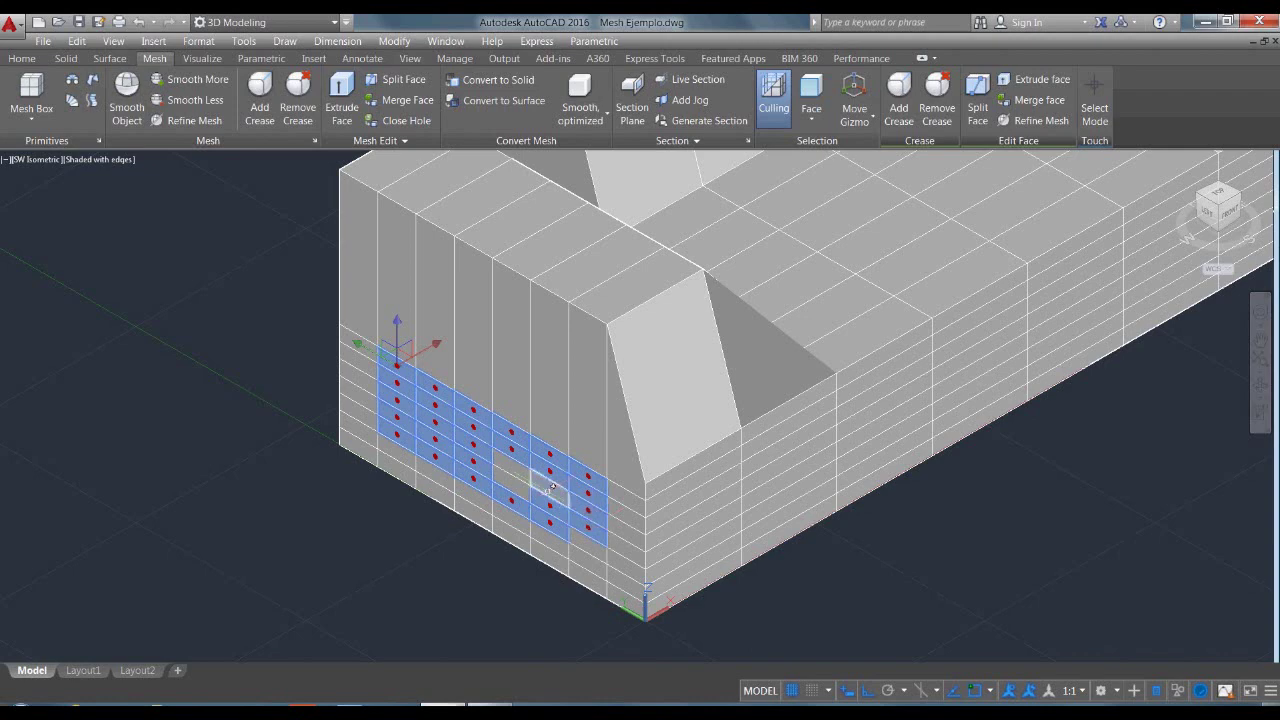
click(514, 482)
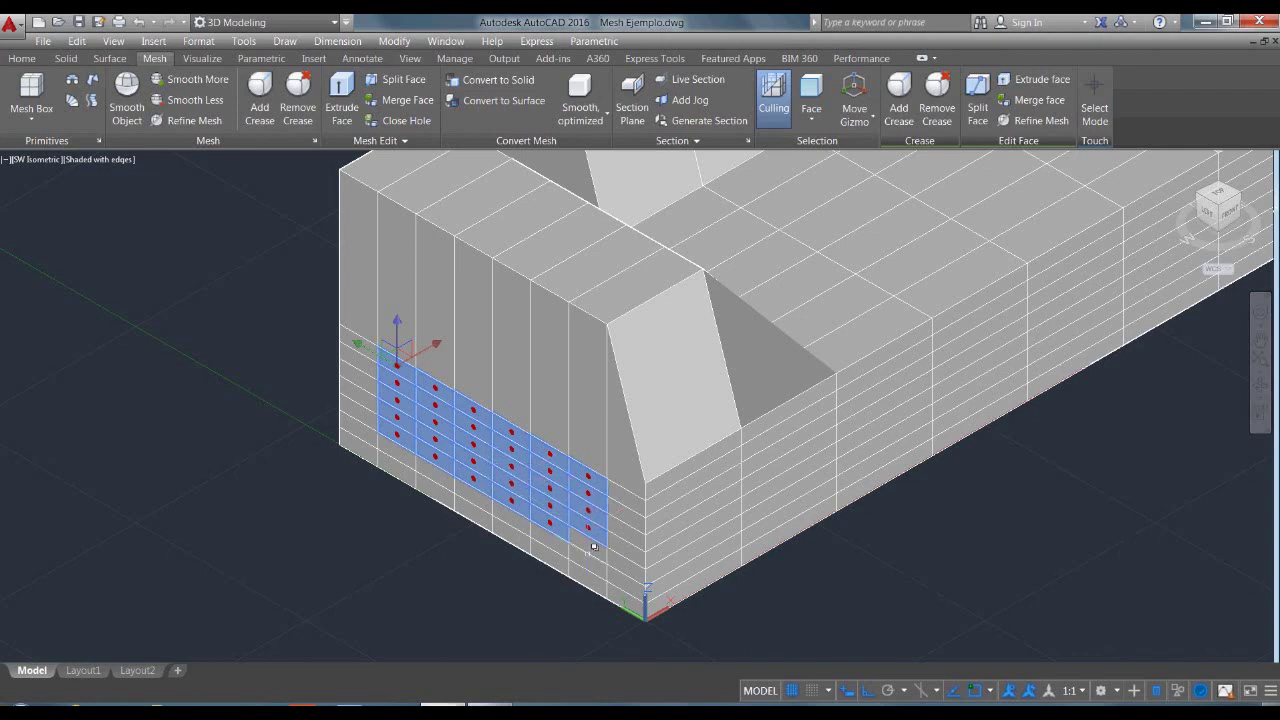
click(590, 545)
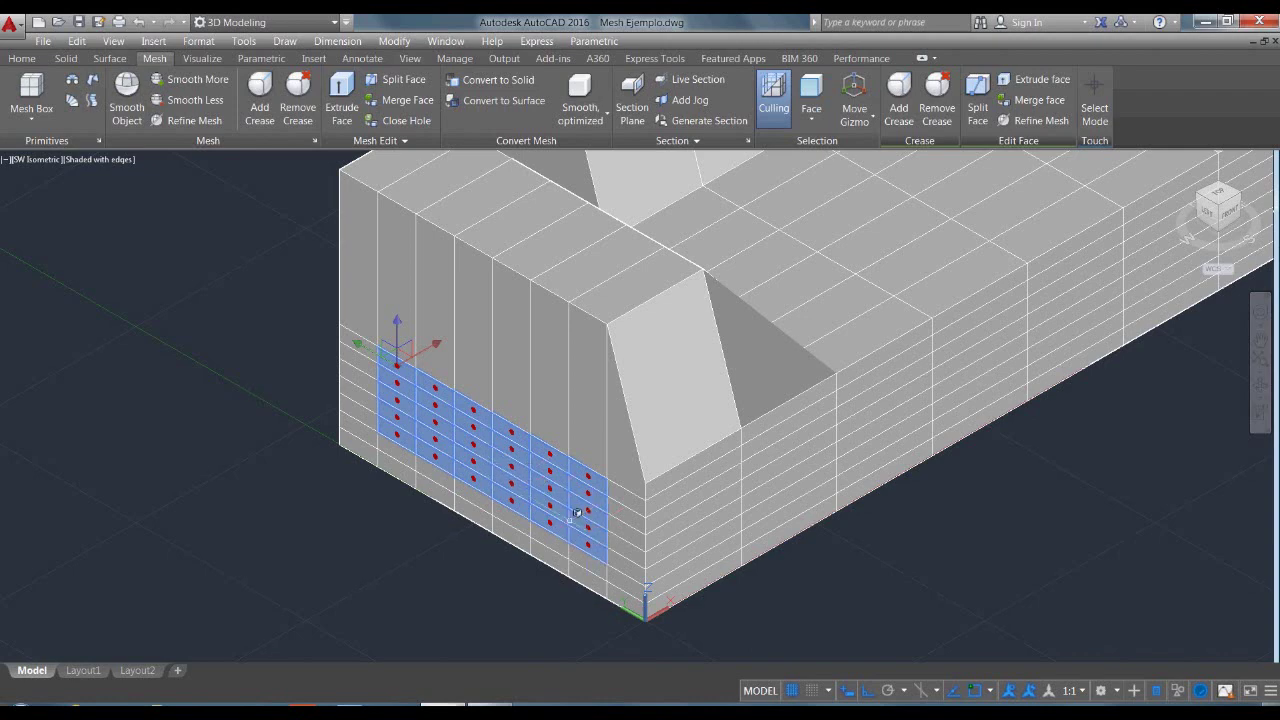
- Stretch the face block sideways along X, clear the selection, and turn to the sofa's other end
click(434, 341)
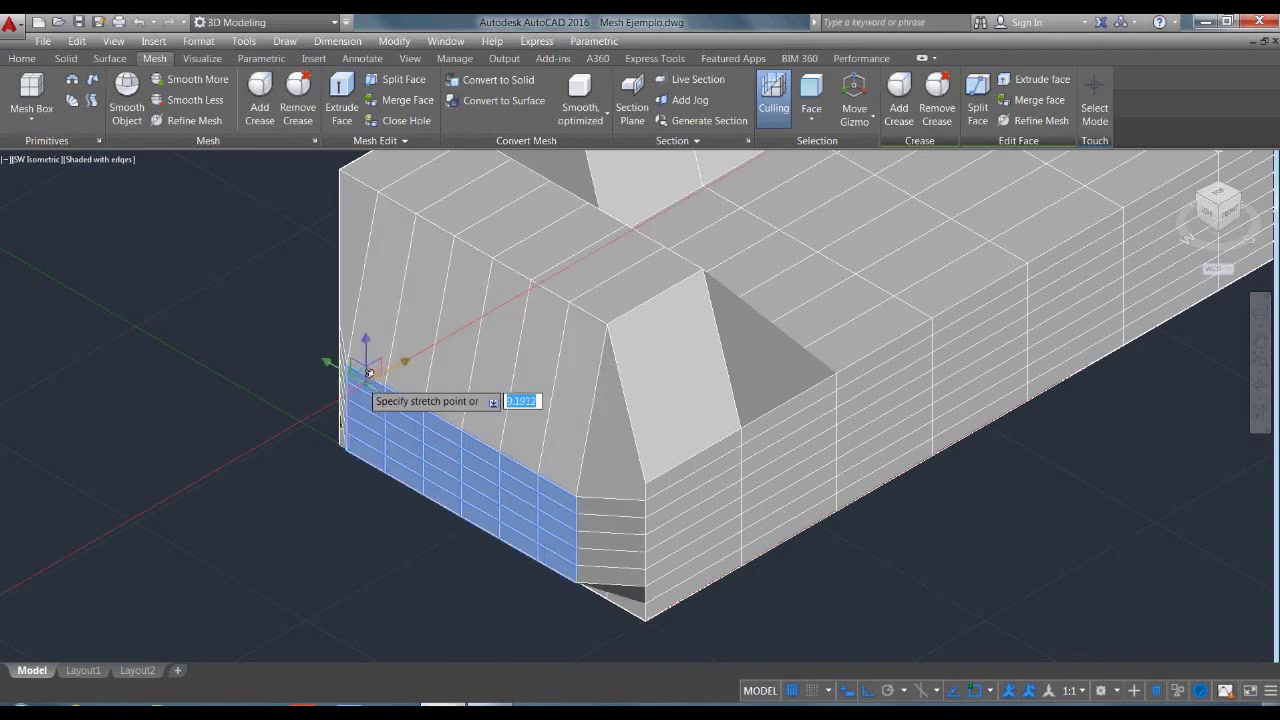
click(368, 372)
key(Escape)
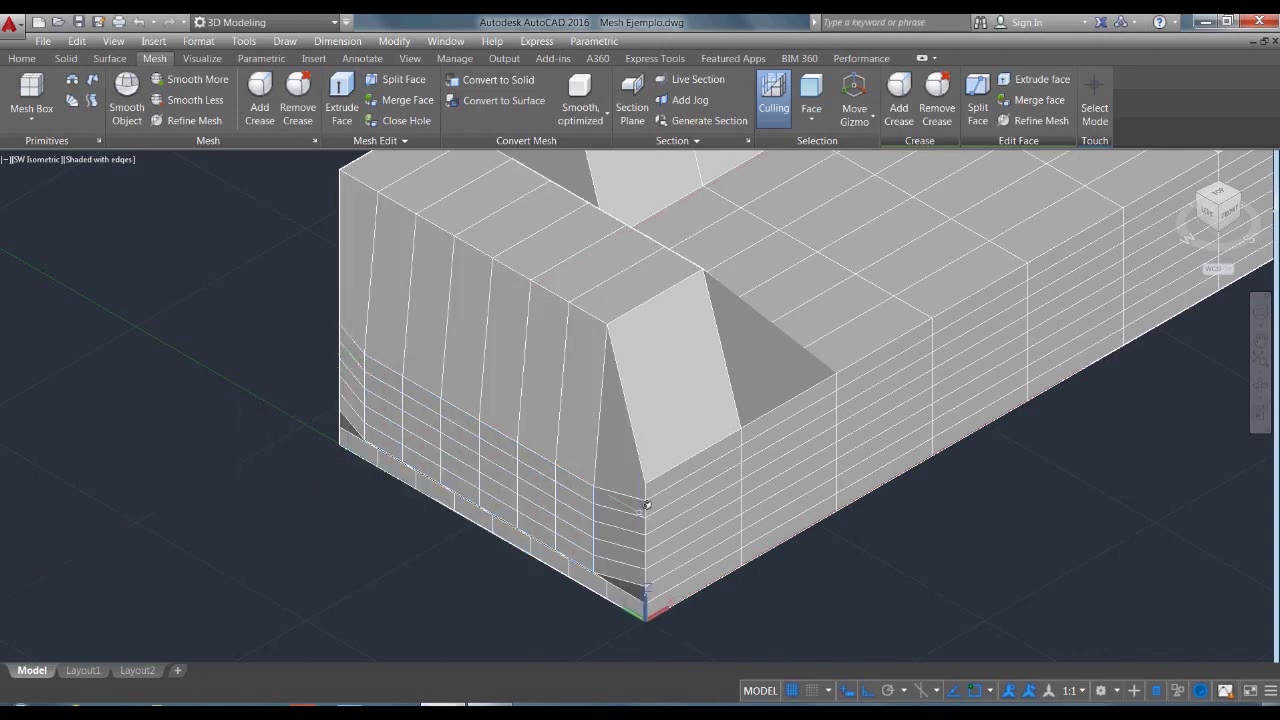
scroll(496, 506, down, 3)
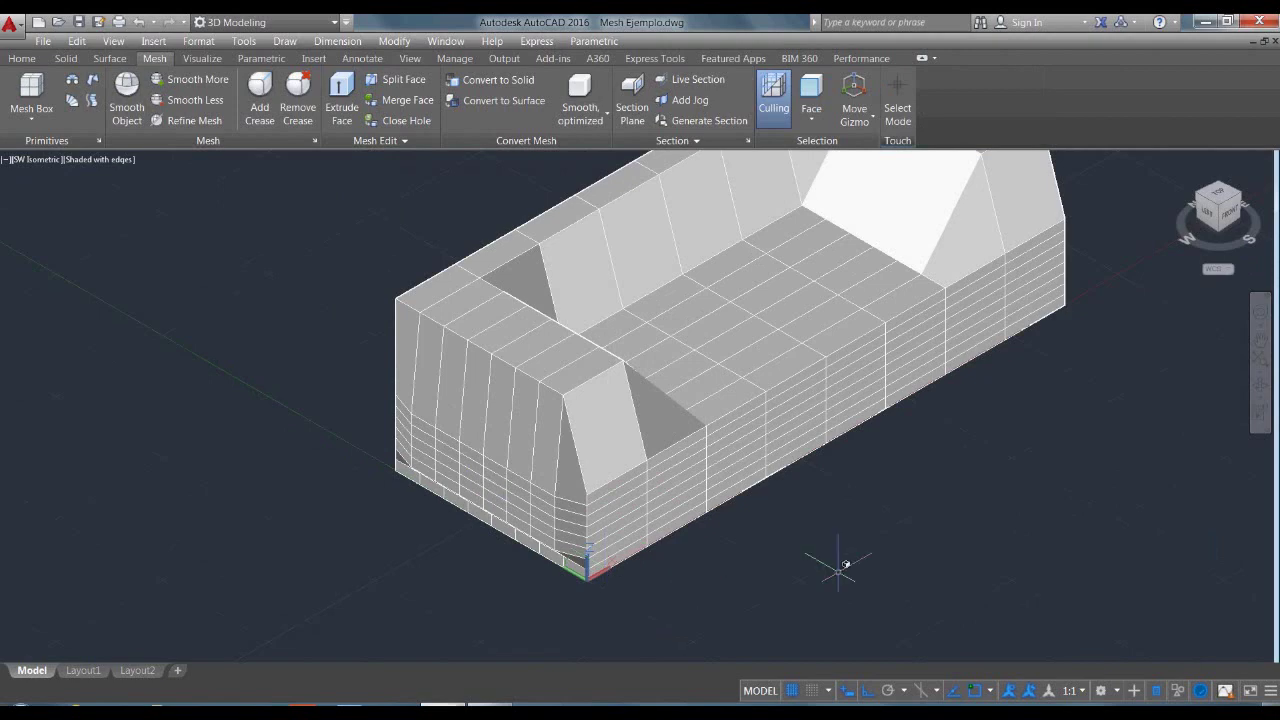
text(p)
key(Return)
shift+middle_drag(1058, 438, 841, 404)
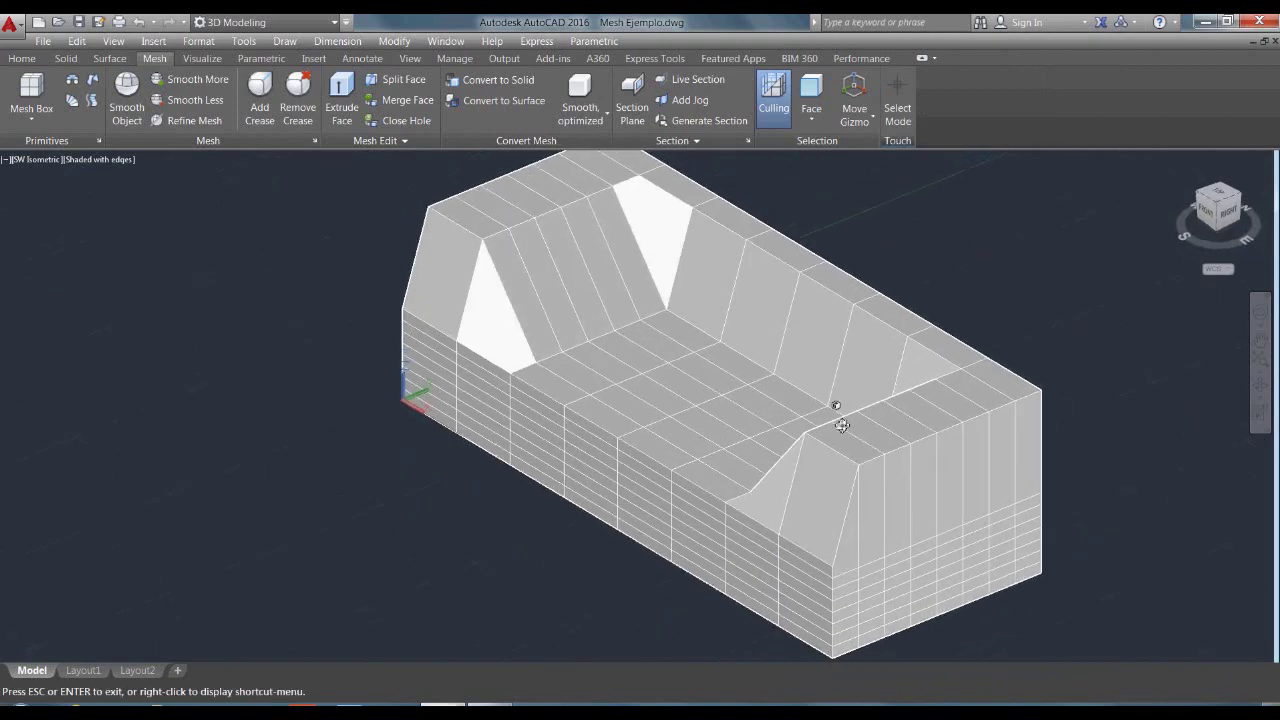
- Select a ring of faces around the right armrest's outer front end
scroll(1060, 610, up, 3)
scroll(777, 323, down, 3)
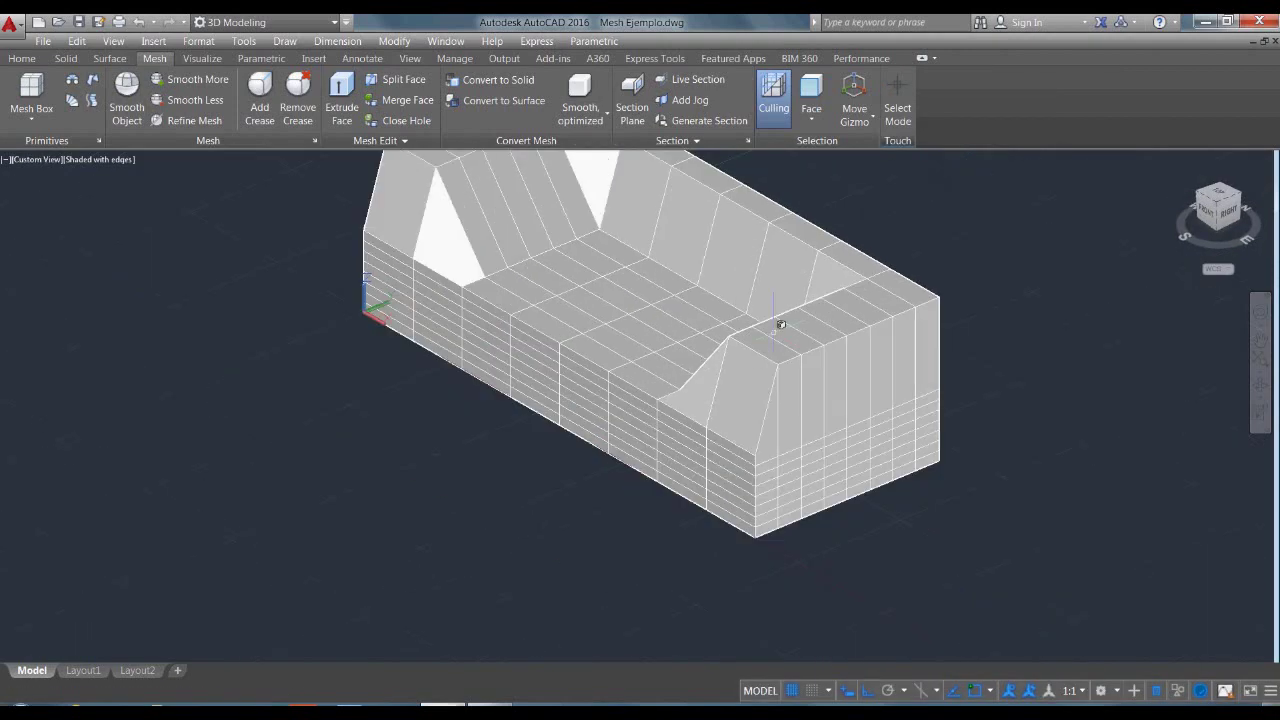
scroll(880, 512, up, 3)
click(920, 366)
click(887, 378)
click(855, 390)
click(821, 402)
click(790, 413)
click(757, 433)
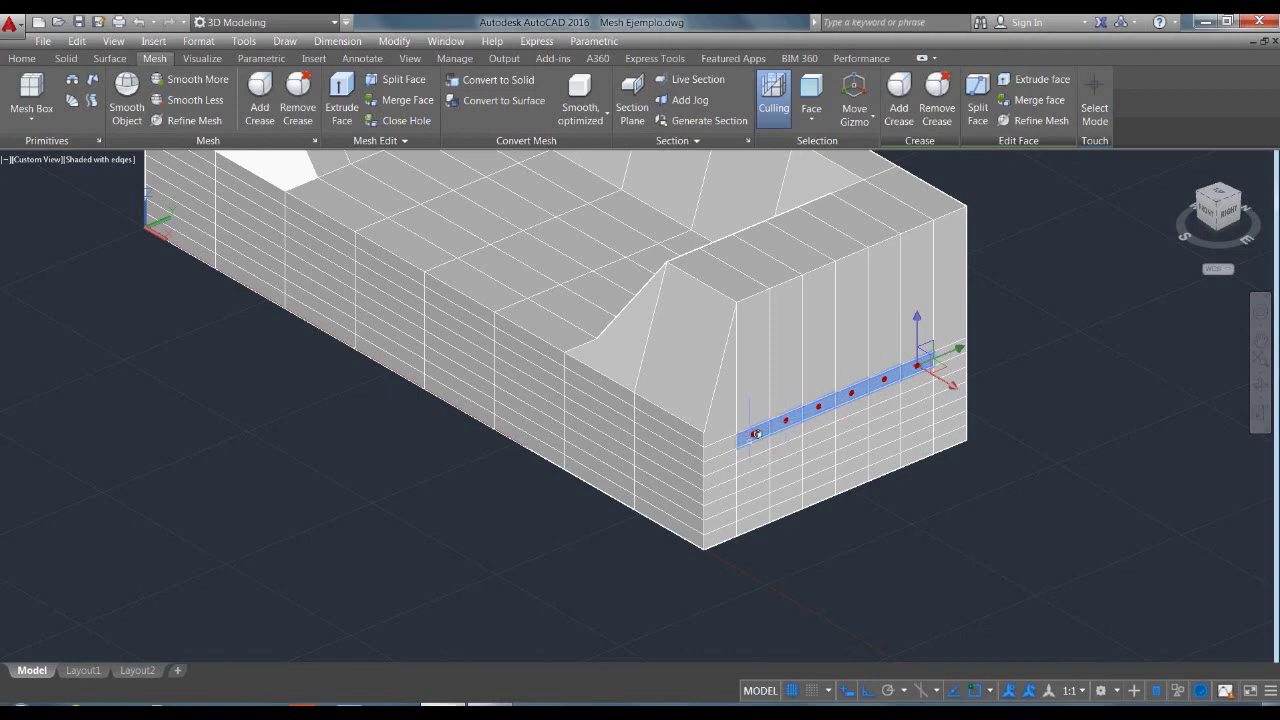
click(759, 450)
click(758, 464)
click(760, 479)
click(762, 493)
click(789, 481)
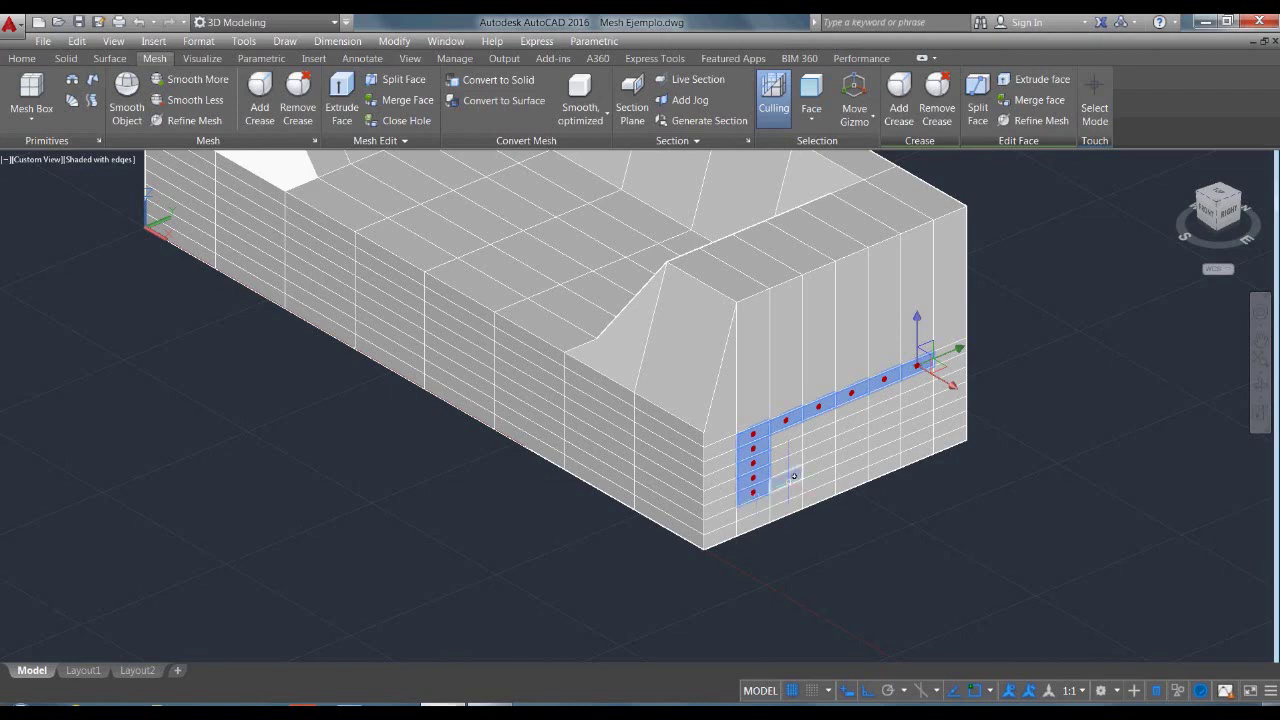
click(818, 465)
click(851, 451)
click(884, 437)
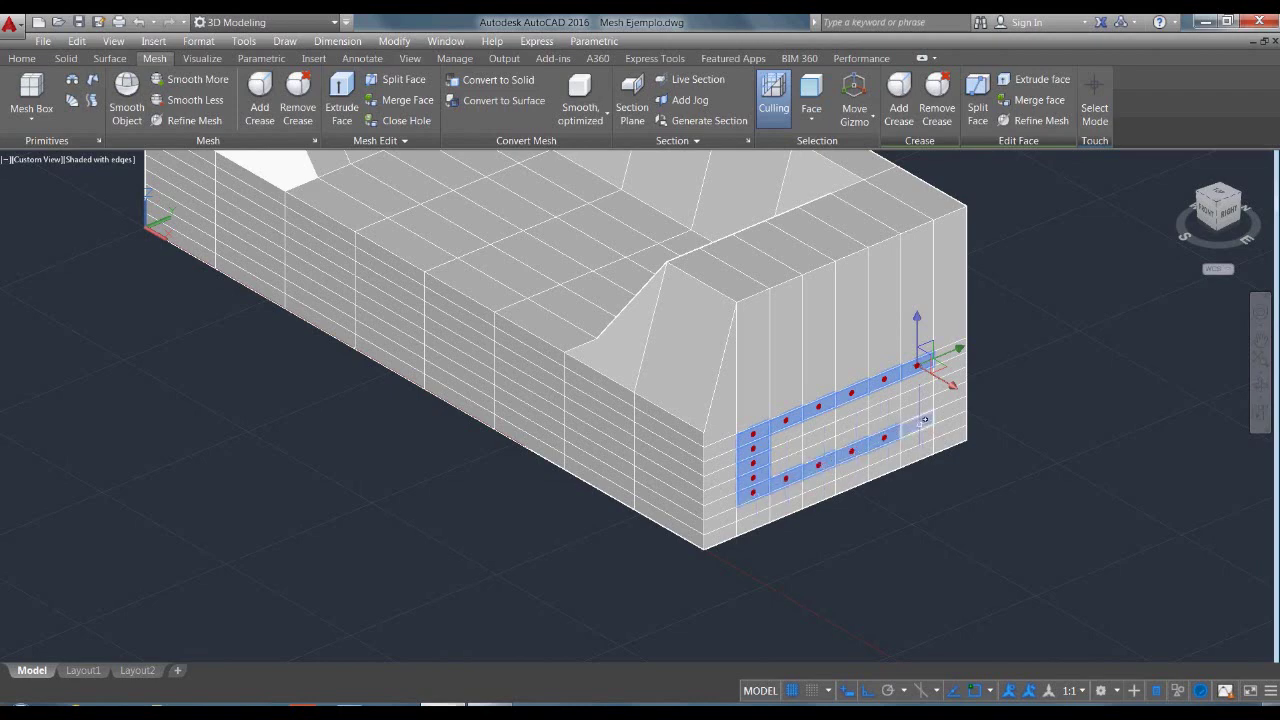
click(922, 422)
click(917, 408)
click(916, 394)
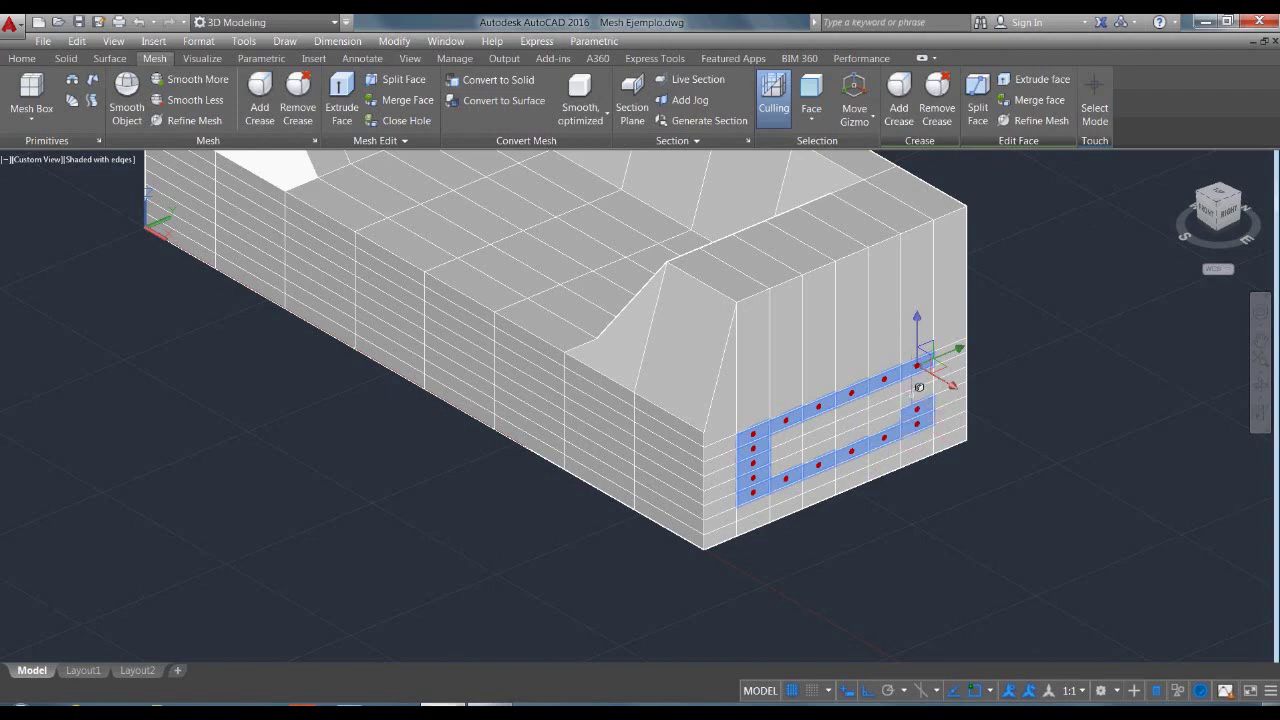
- Fill in the inner faces so the whole block is selected
click(913, 380)
click(884, 393)
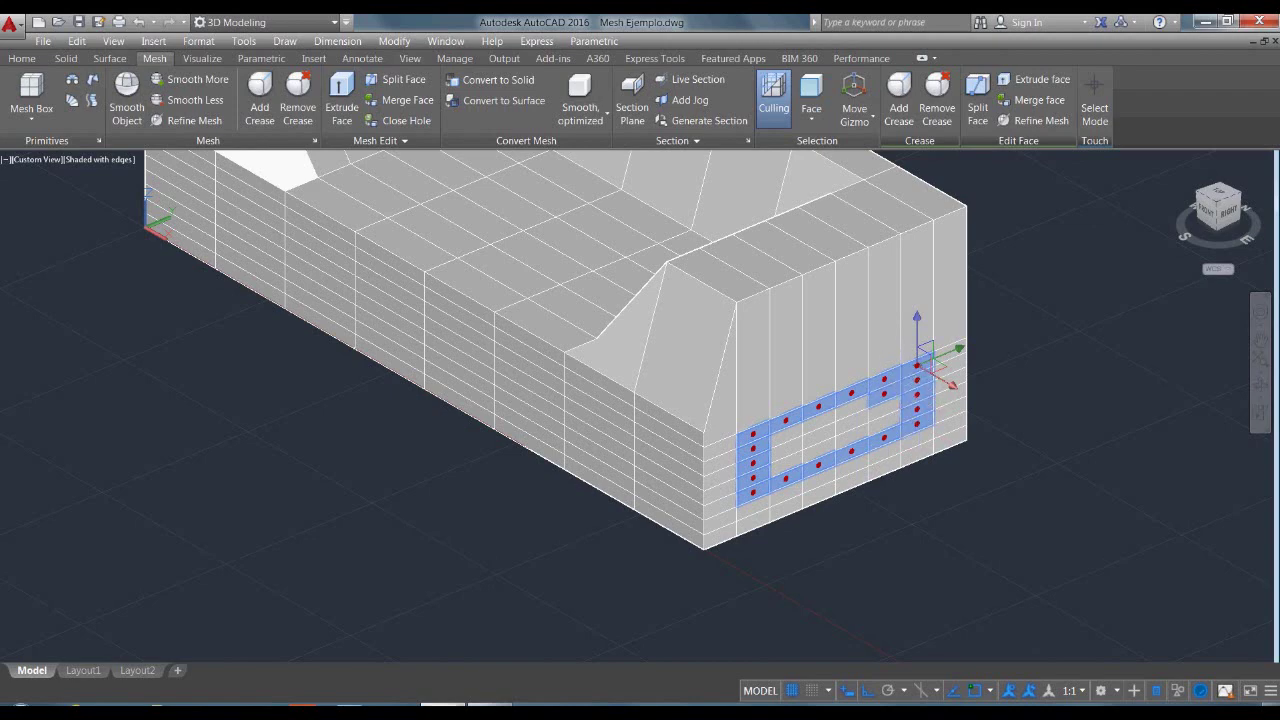
click(884, 407)
click(884, 422)
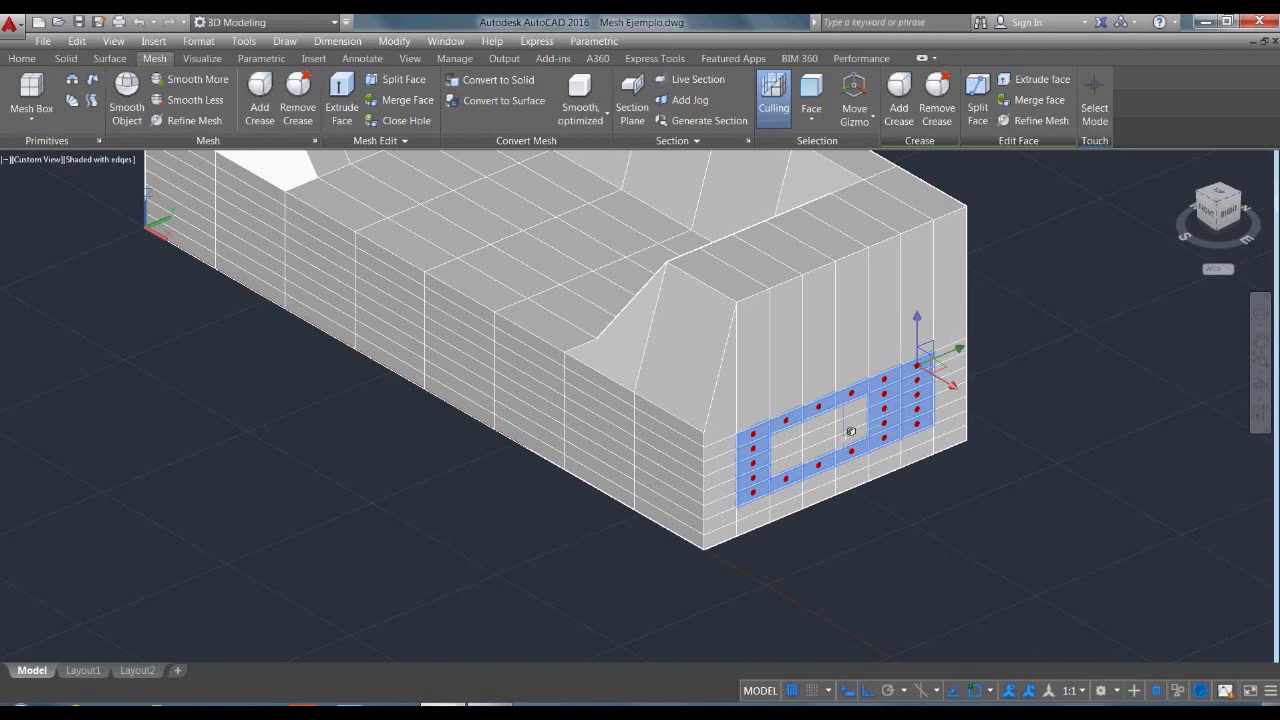
click(851, 437)
scroll(851, 437, up, 2)
scroll(853, 424, up, 1)
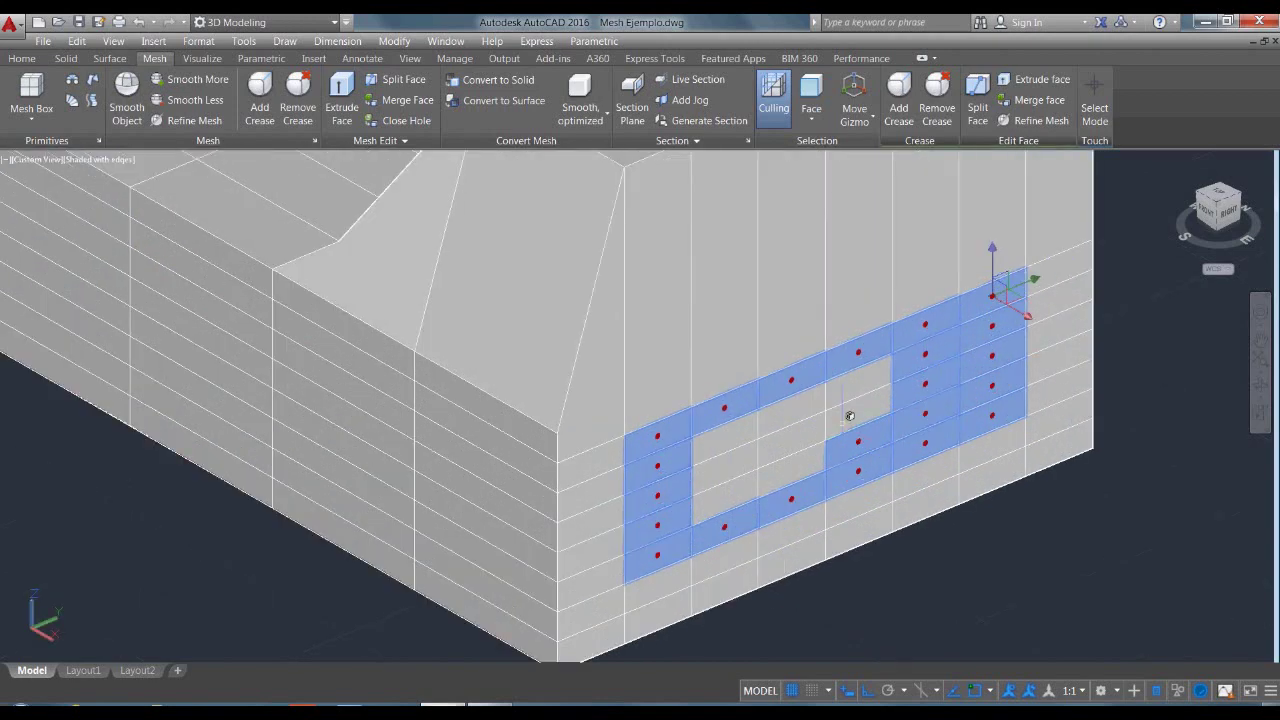
click(855, 418)
click(858, 382)
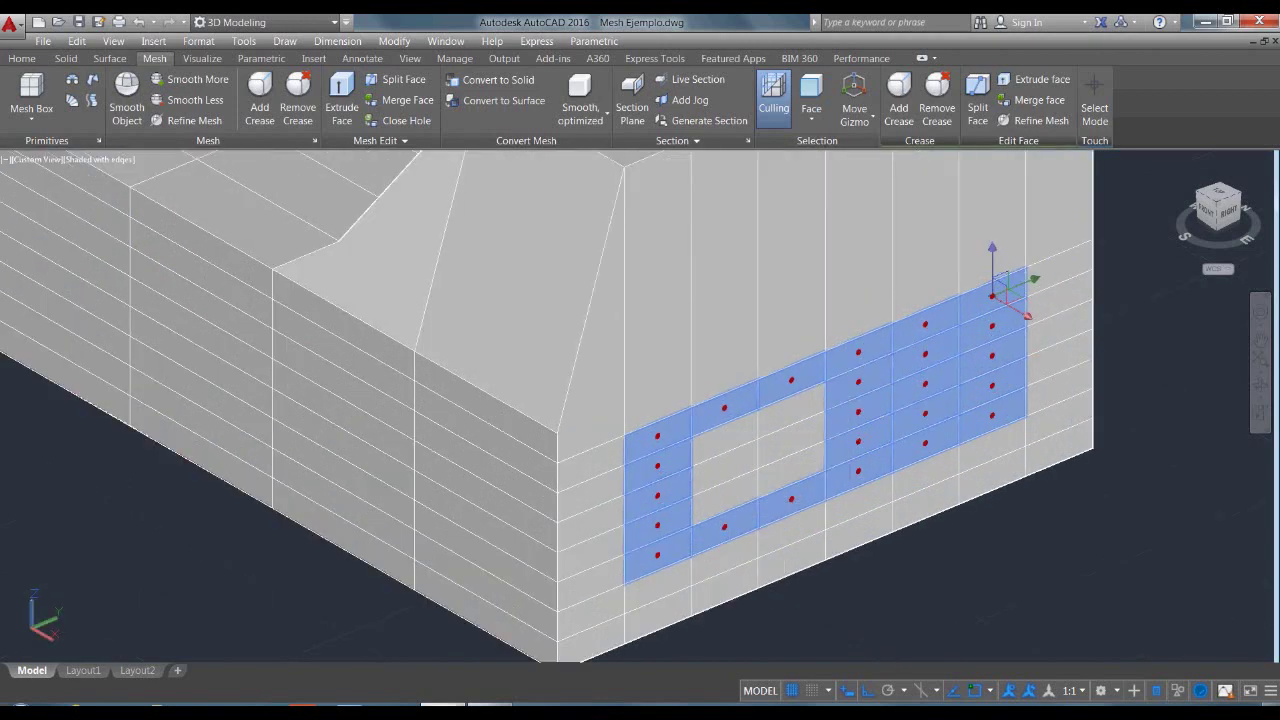
click(791, 410)
click(794, 440)
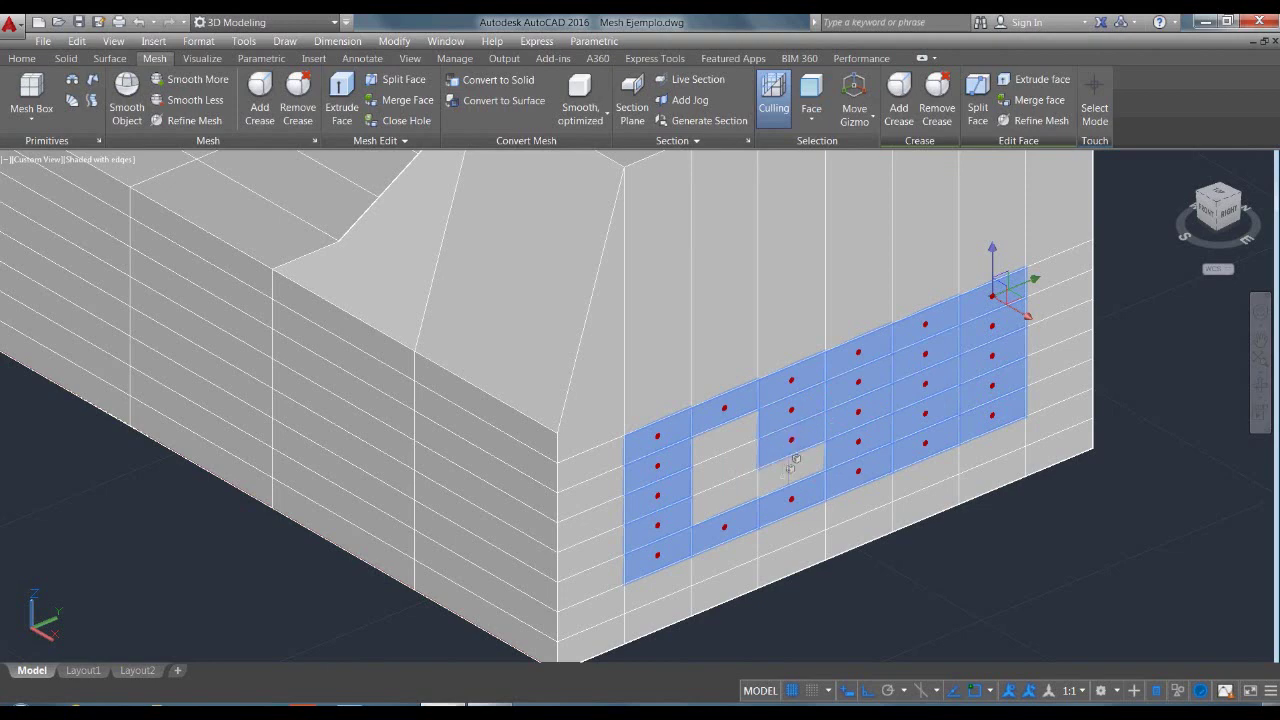
click(790, 470)
click(741, 488)
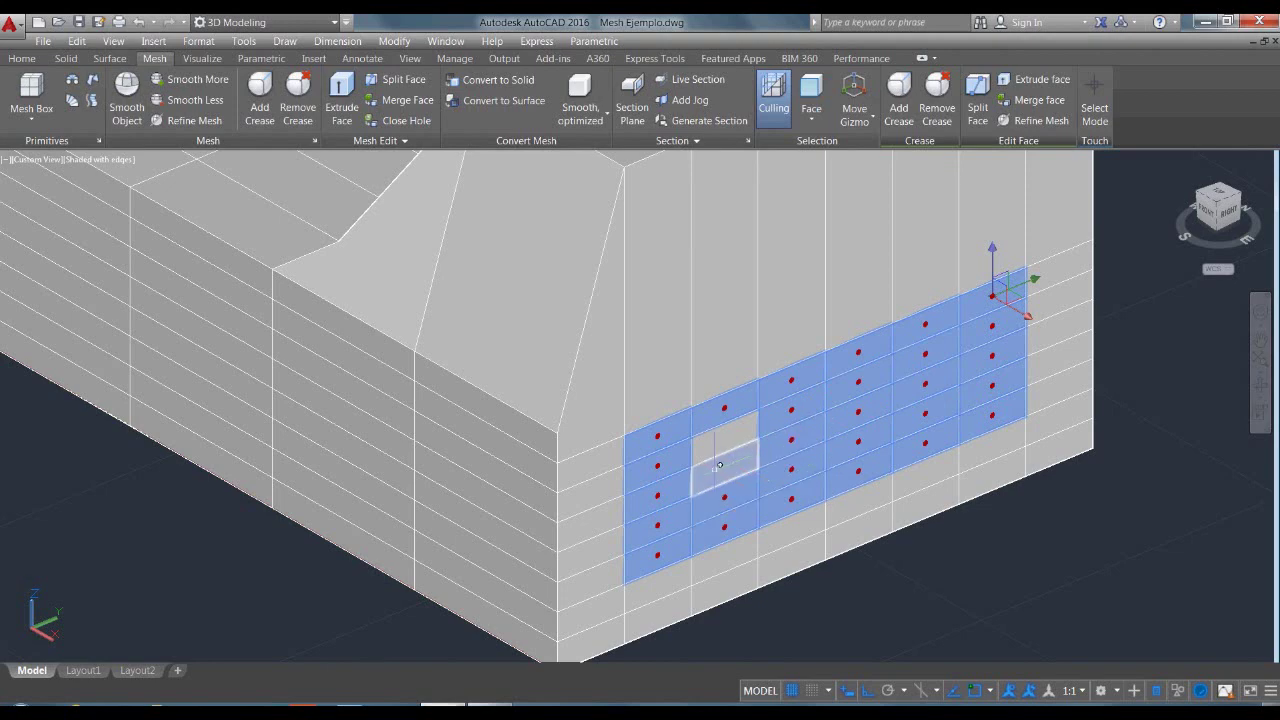
click(719, 466)
click(720, 437)
- Stretch the right armrest's face block along X, clear the selection, and zoom out
click(1011, 302)
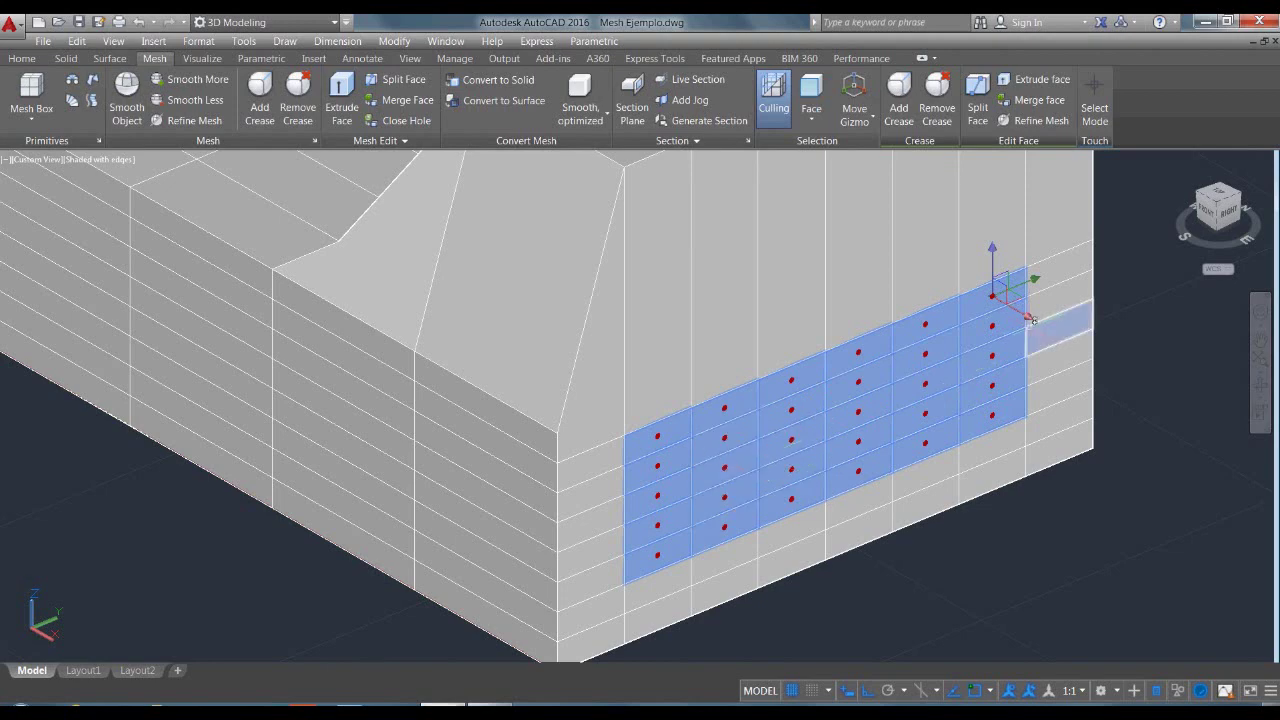
text(4)
key(Return)
key(Escape)
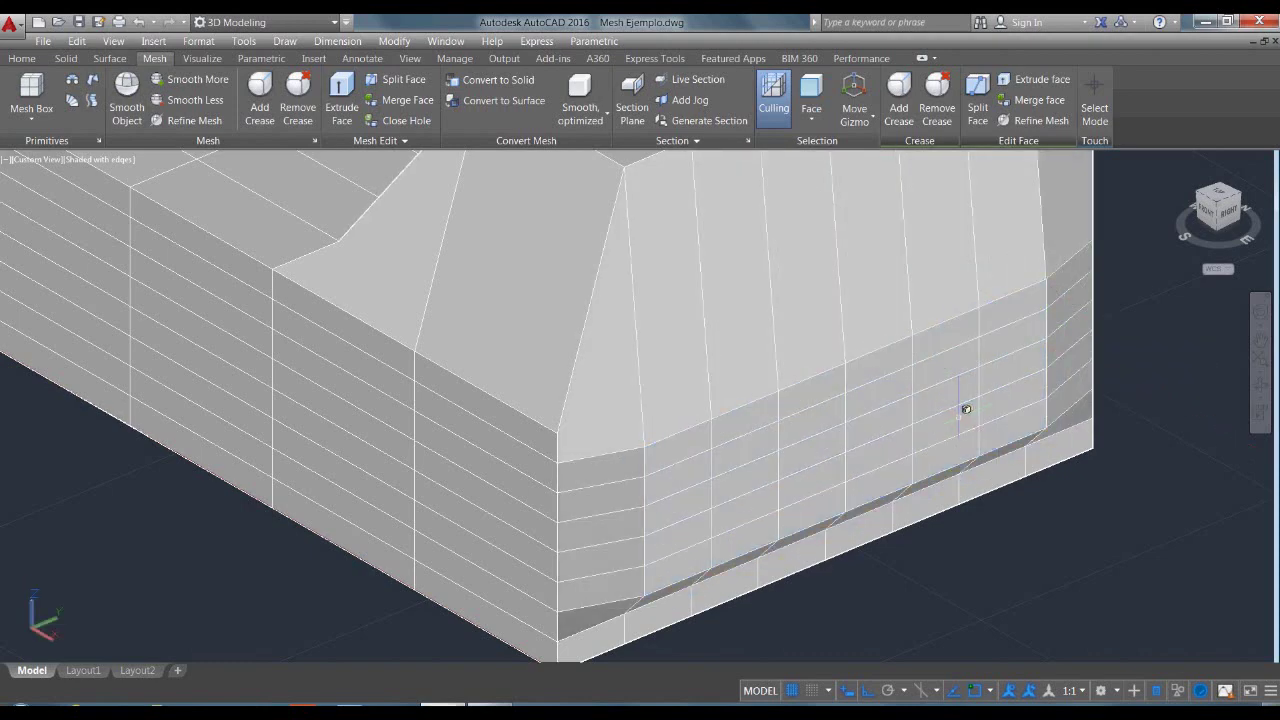
scroll(889, 449, down, 3)
scroll(628, 497, down, 2)
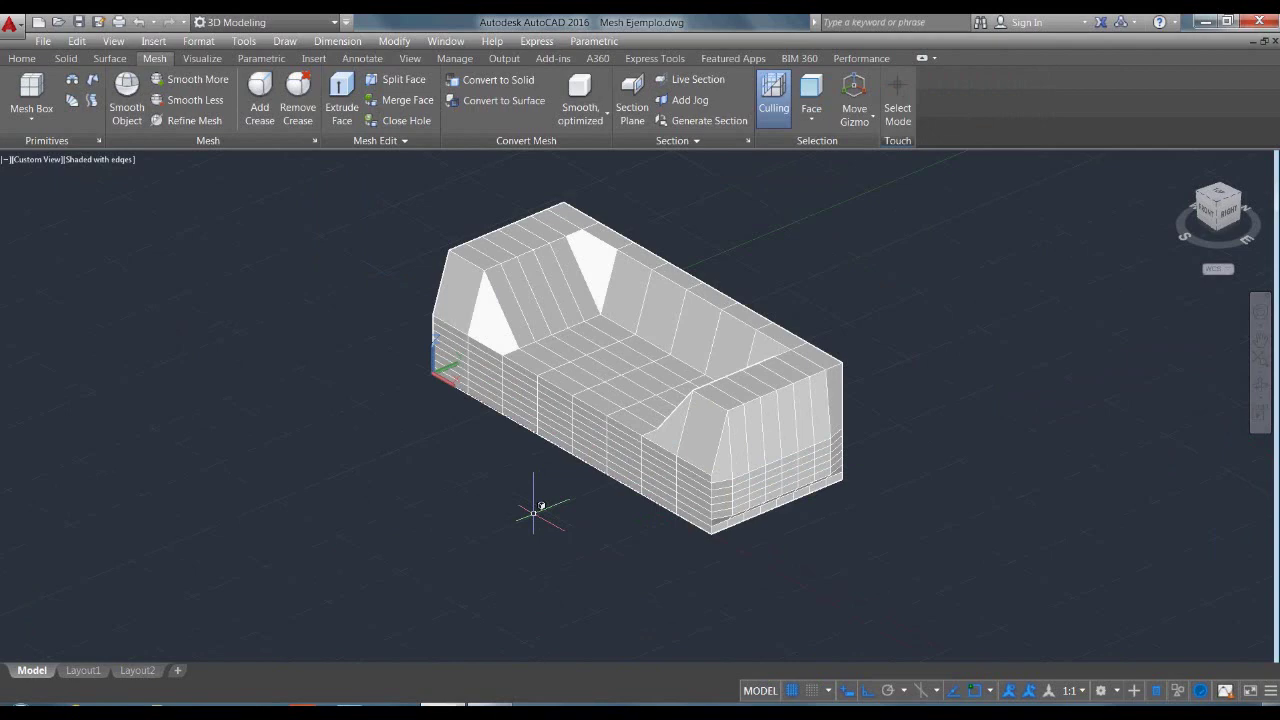
- Orbit the view with 3DORBIT to see the sofa's other side
text(3do)
key(Return)
drag(514, 545, 775, 567)
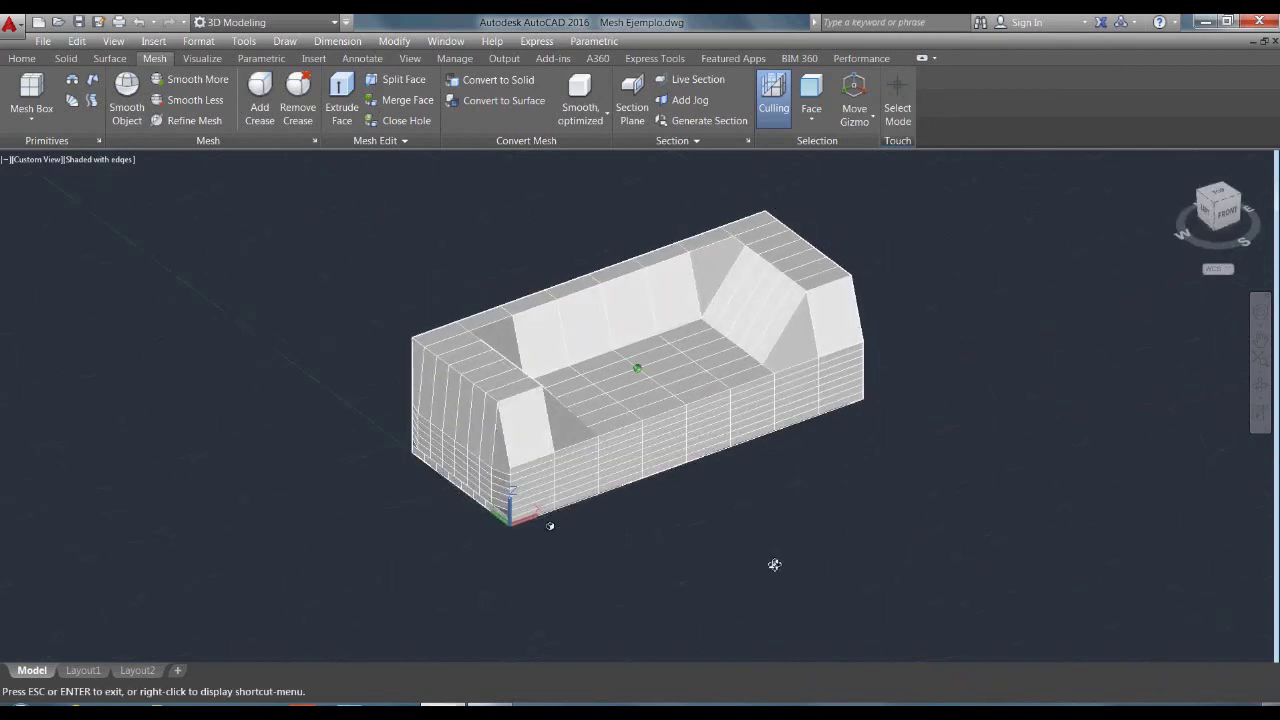
key(Escape)
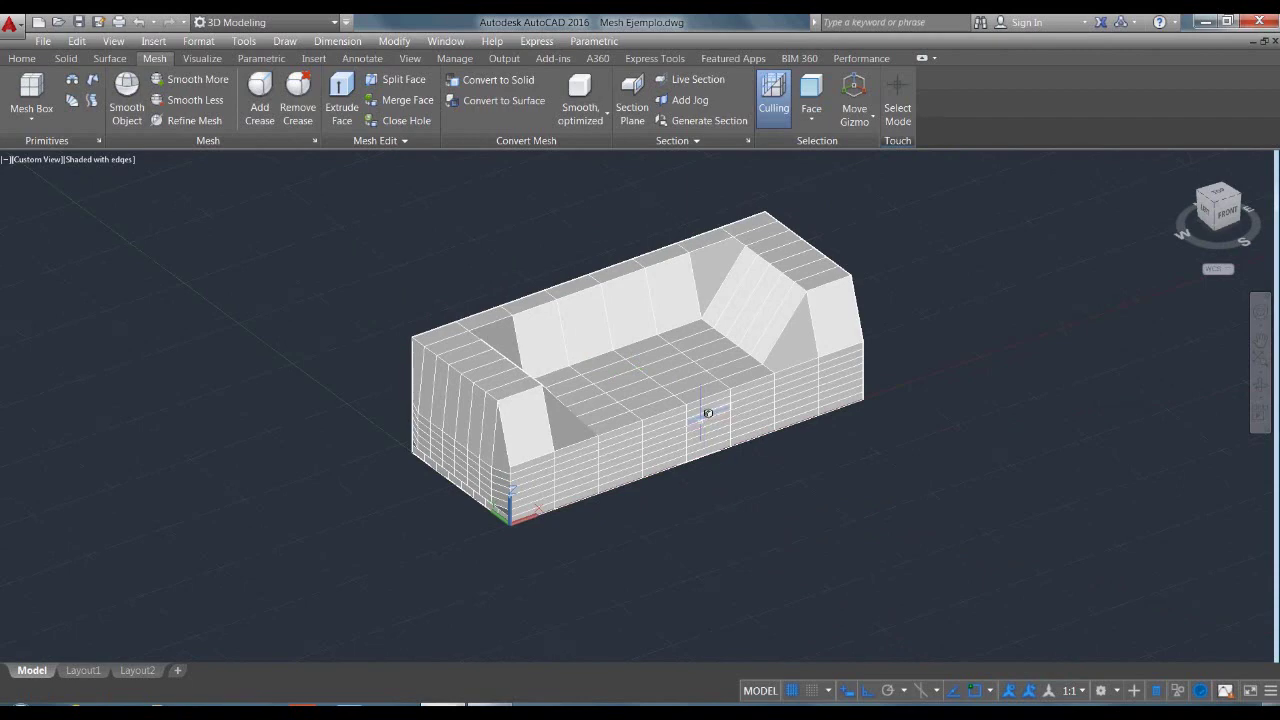
- Raise the sofa mesh's smoothness three times to Level 3
click(870, 410)
click(209, 84)
click(209, 84)
click(209, 84)
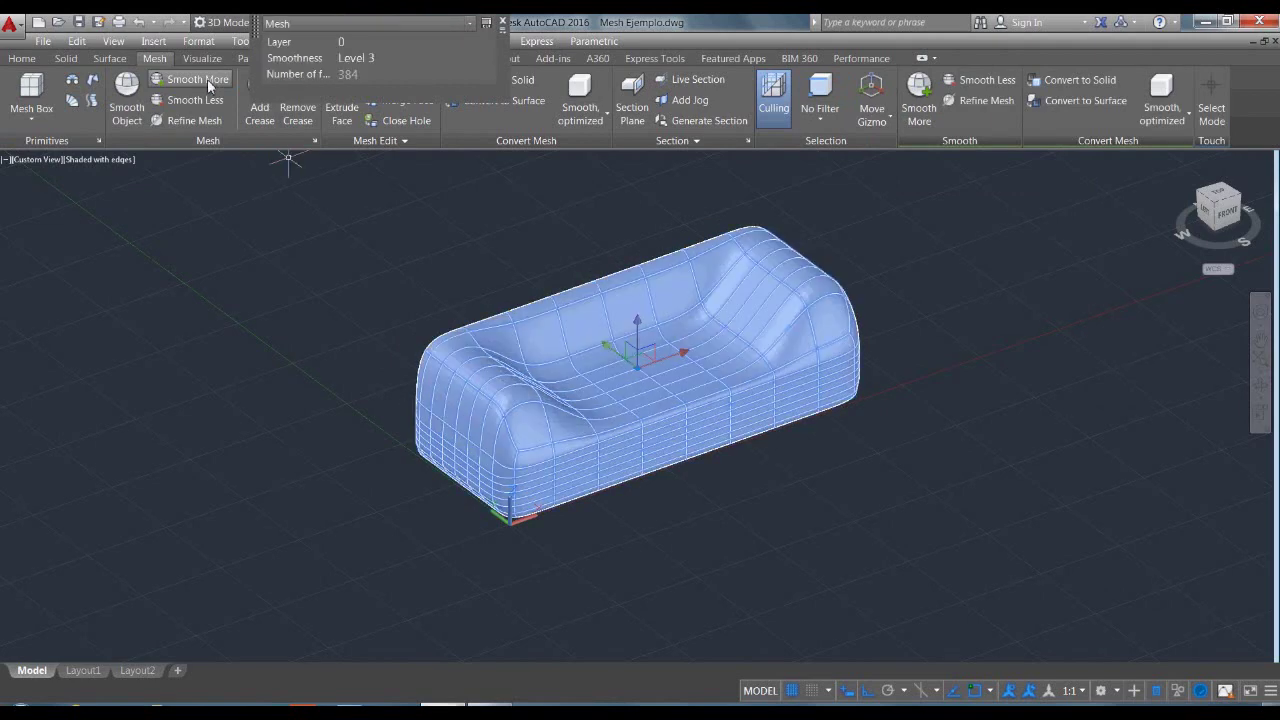
key(Escape)
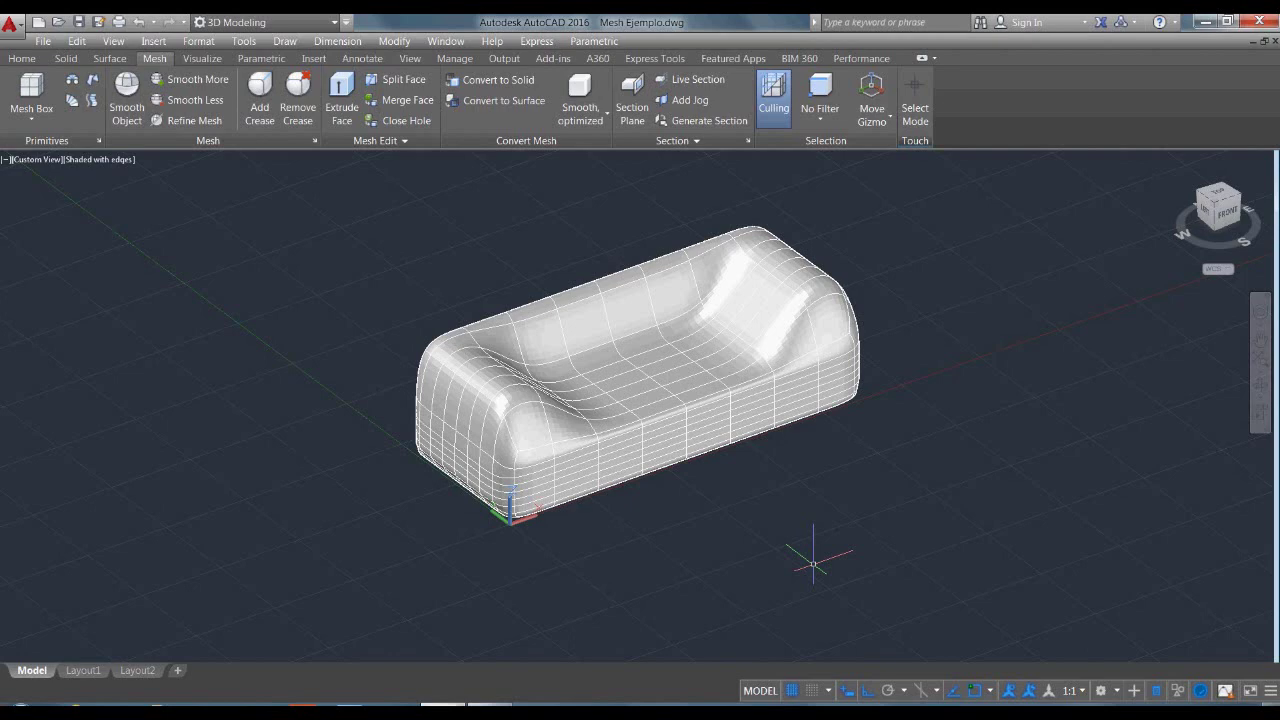
click(695, 333)
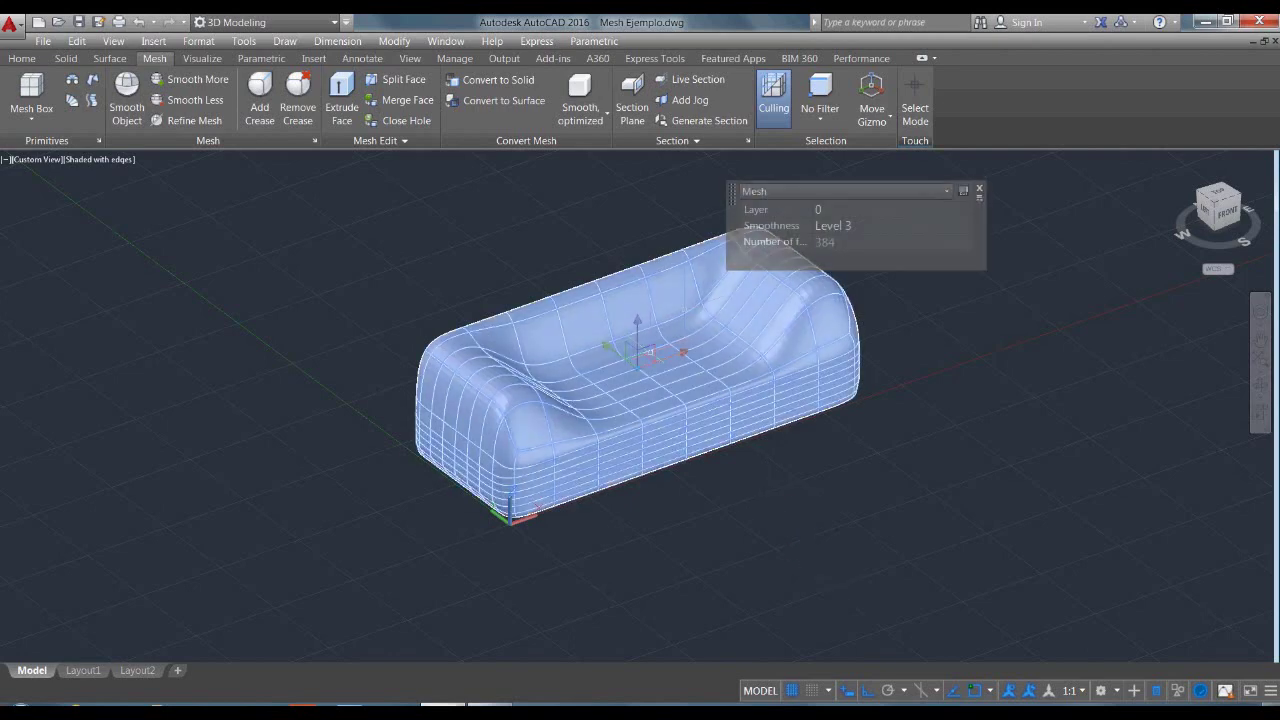
- Convert the smoothed sofa to a solid, save the drawing, and switch to SketchUp Pro
click(491, 88)
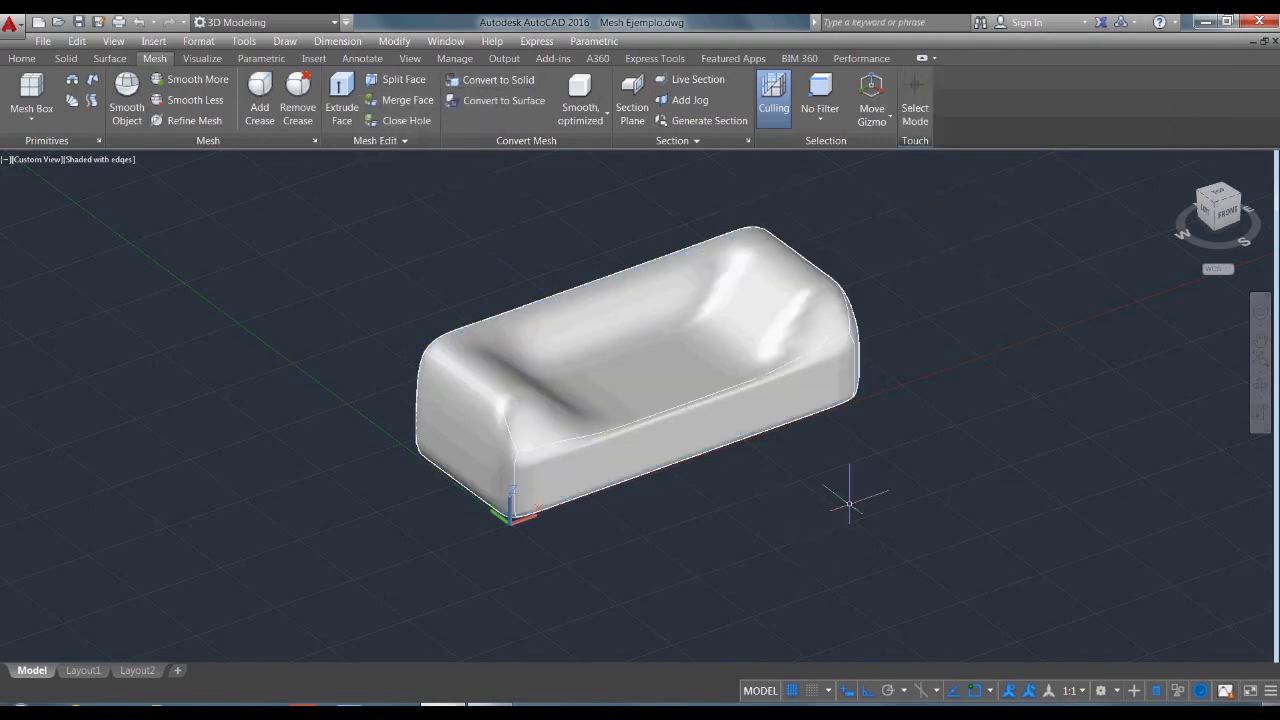
click(80, 22)
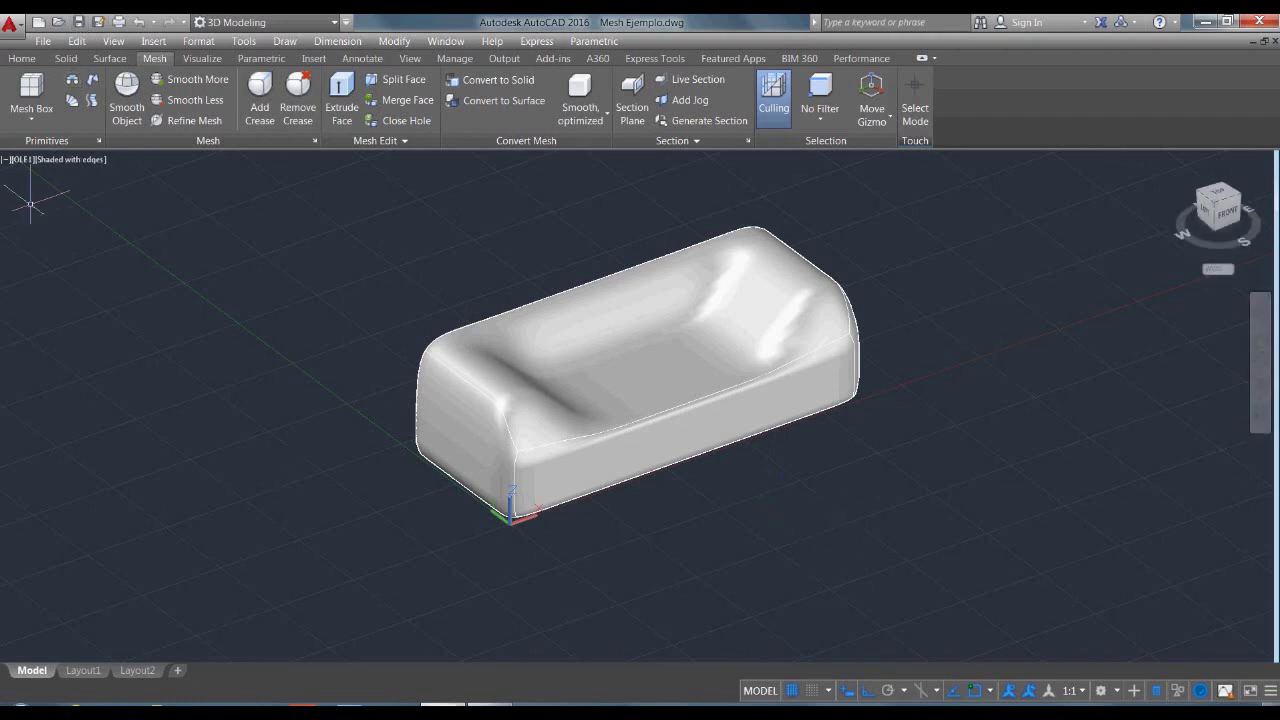
click(490, 712)
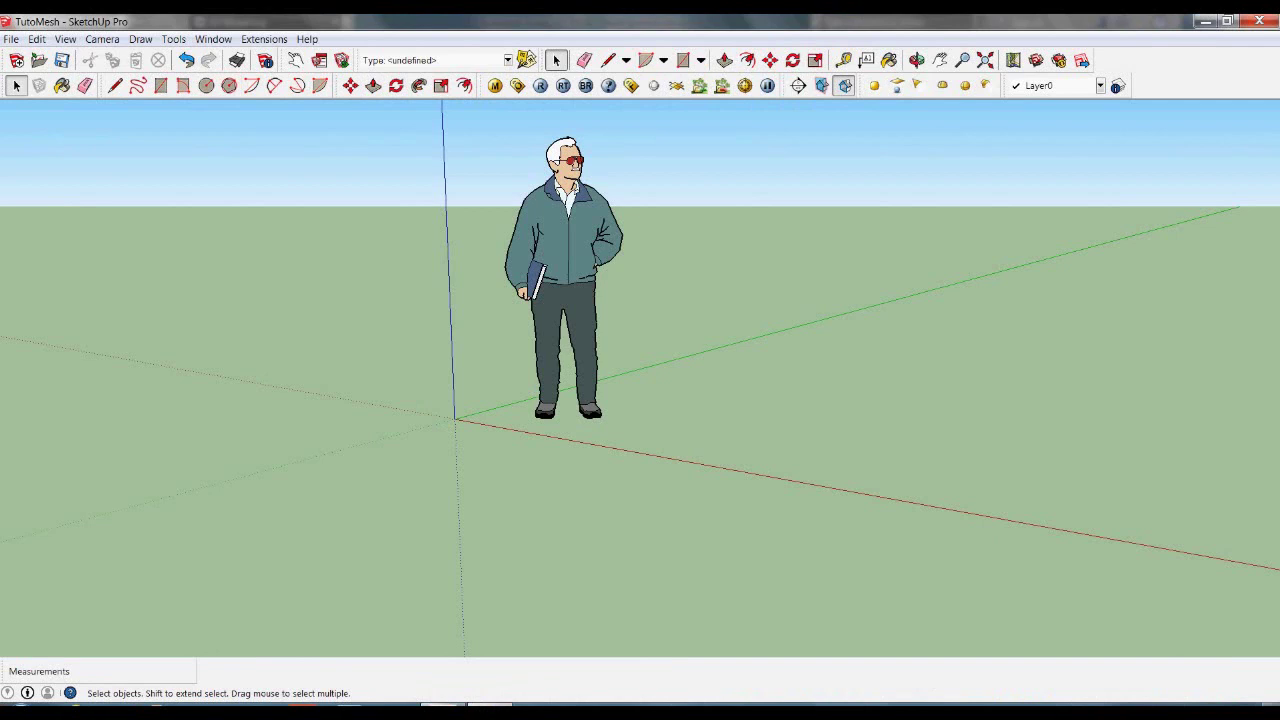
- Import the Mesh Ejemplo .dwg file into SketchUp and place the sofa
scroll(560, 491, down, 3)
middle_drag(537, 491, 609, 523)
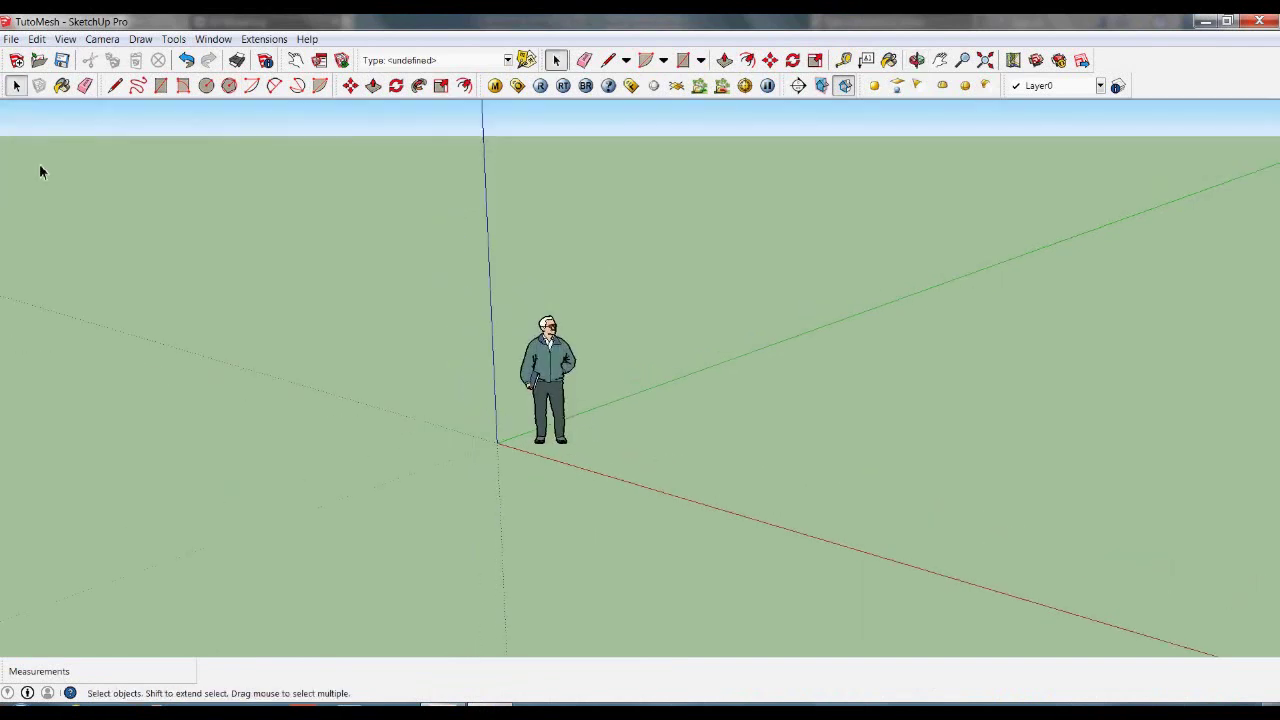
click(11, 39)
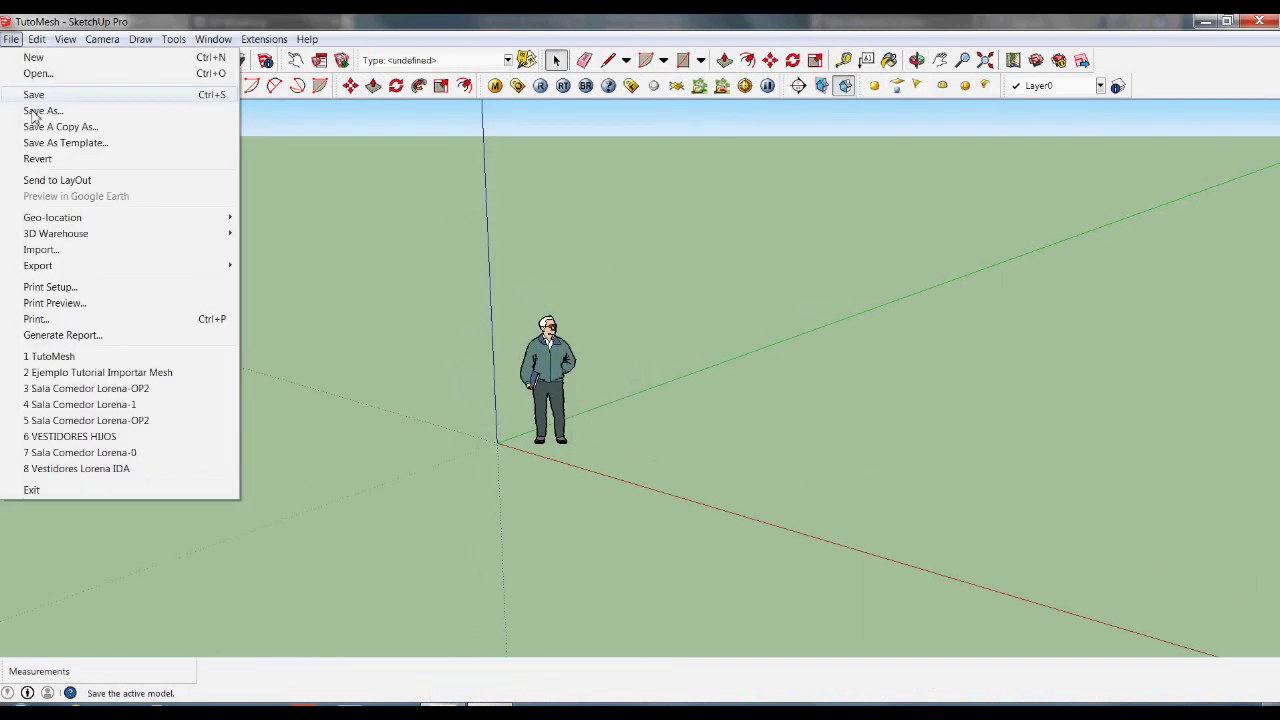
click(66, 252)
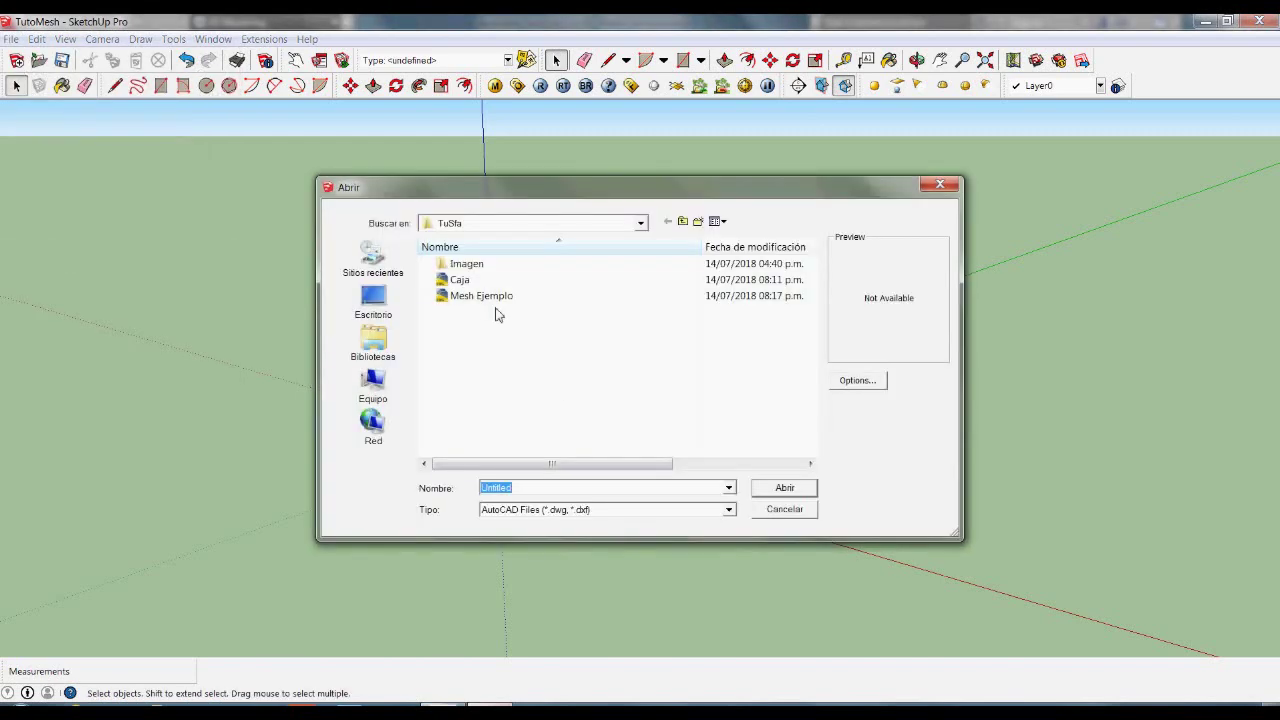
click(468, 296)
click(806, 496)
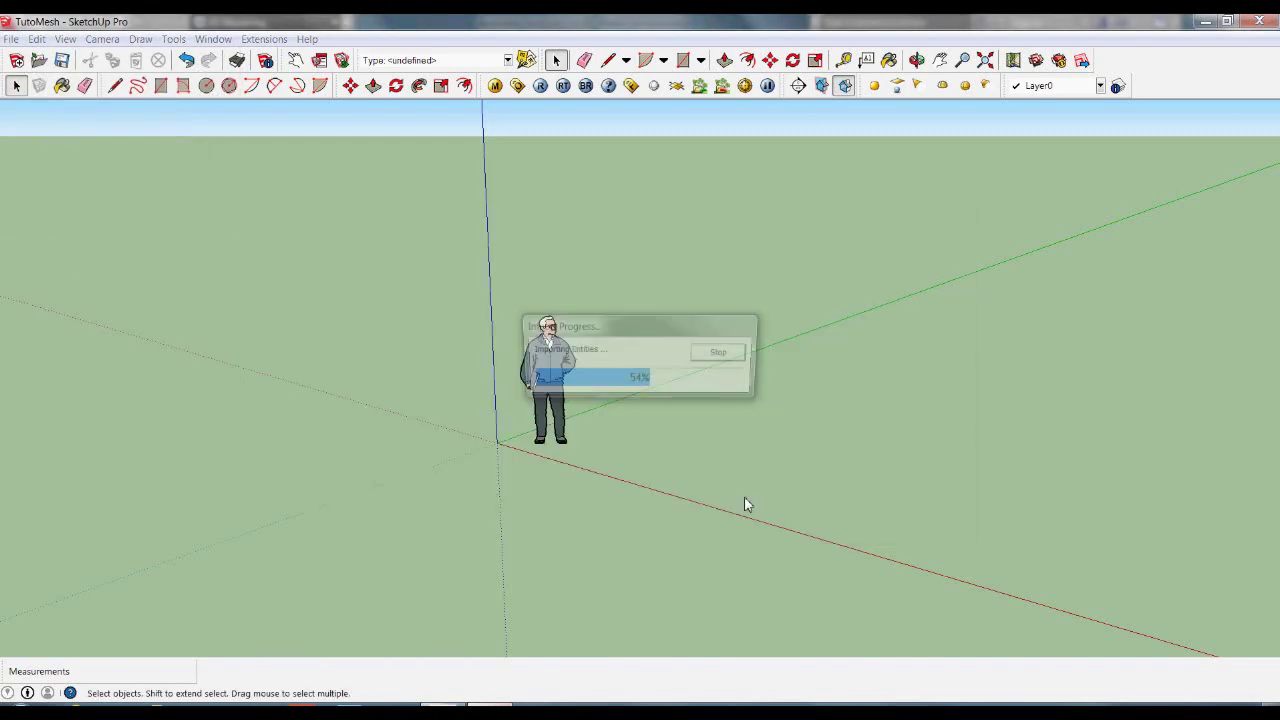
click(720, 483)
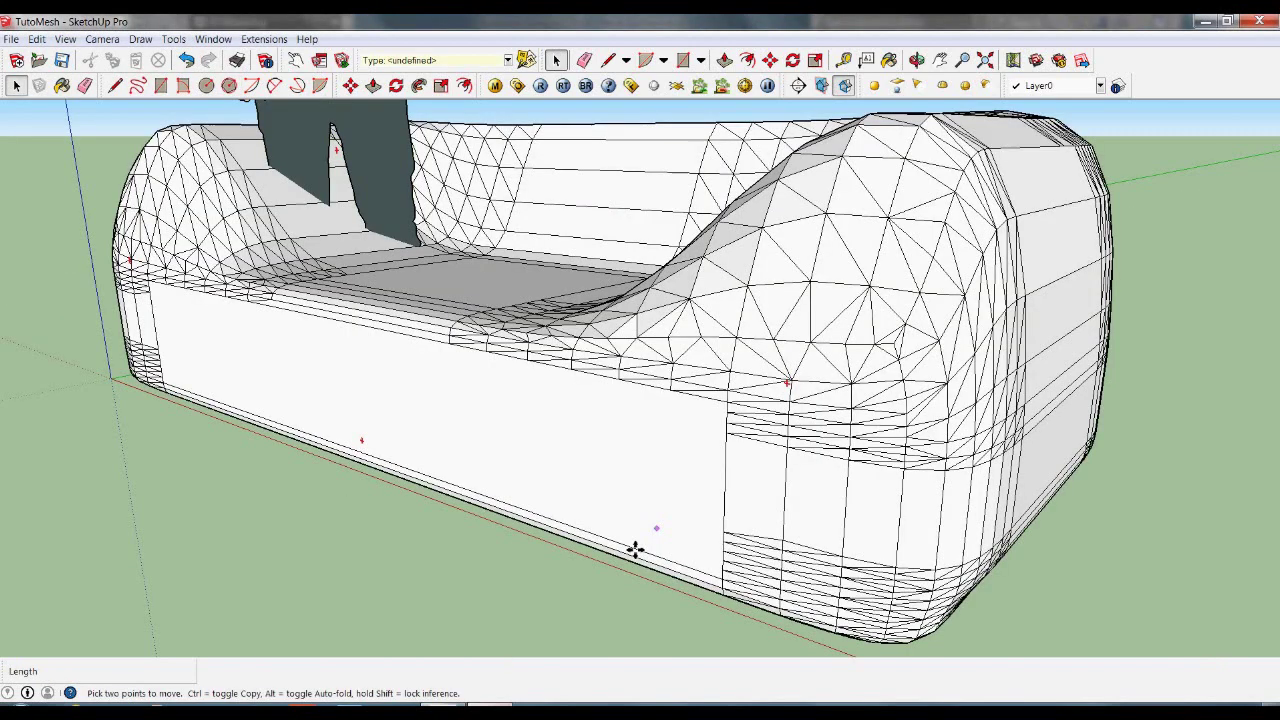
- Delete the default human figure from the SketchUp model, leaving only the imported sofa
scroll(630, 540, down, 3)
mouse_move(410, 524)
middle_down()
mouse_move(558, 572)
mouse_move(1023, 511)
mouse_move(737, 606)
mouse_move(837, 609)
middle_up()
key(space)
click(566, 202)
key(Delete)
- Run an 800 x 600 V-Ray test render of the sofa, then close the render windows
scroll(655, 240, down, 3)
mouse_move(759, 452)
middle_down()
mouse_move(941, 397)
mouse_move(743, 380)
mouse_move(662, 449)
middle_up()
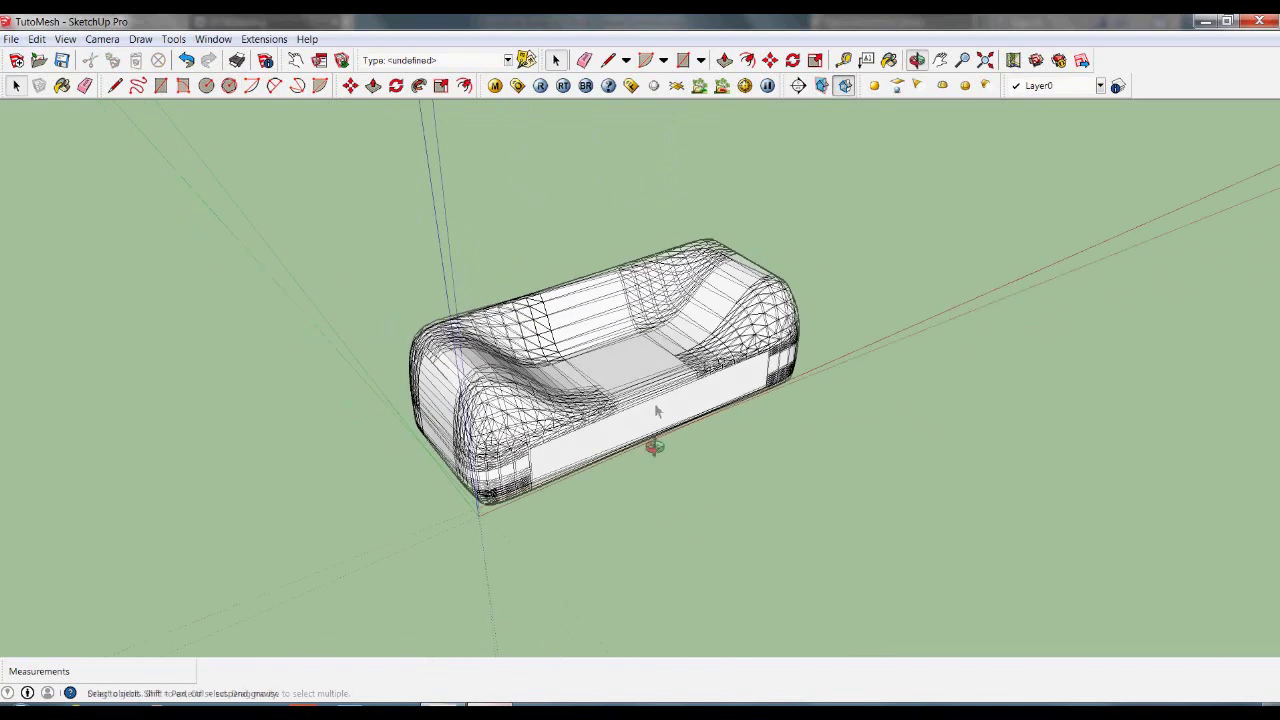
click(541, 86)
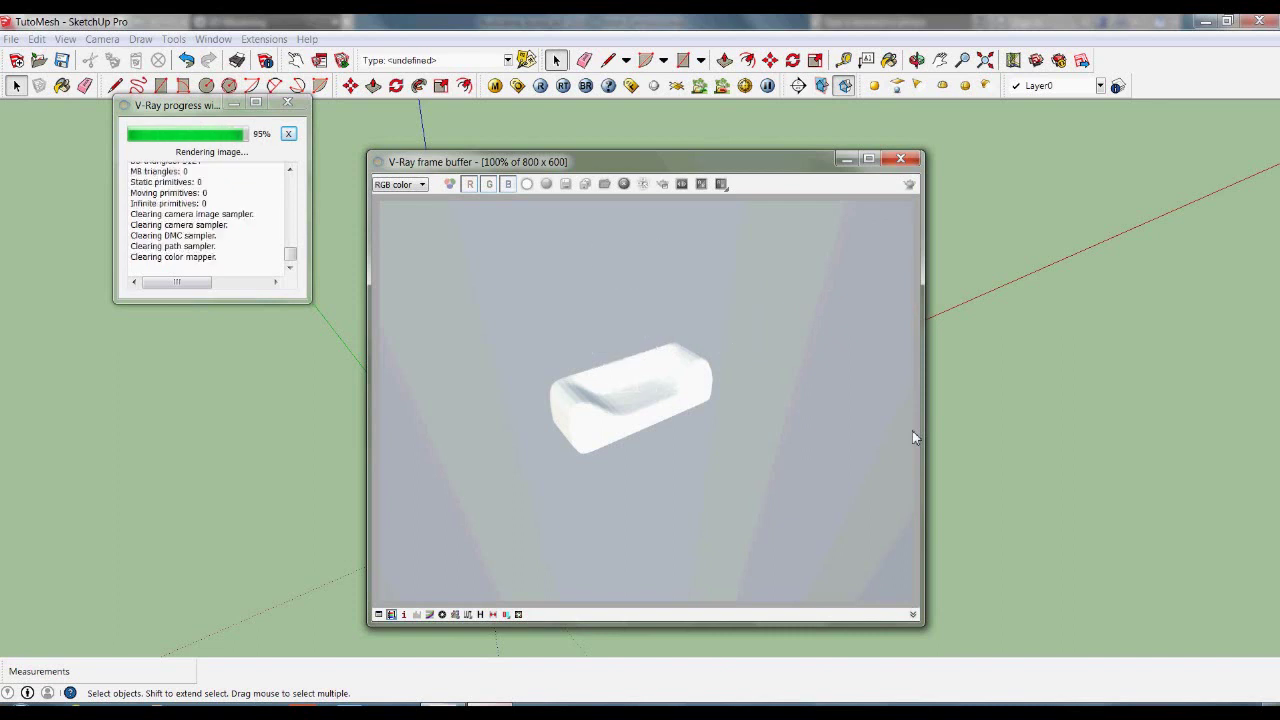
click(906, 163)
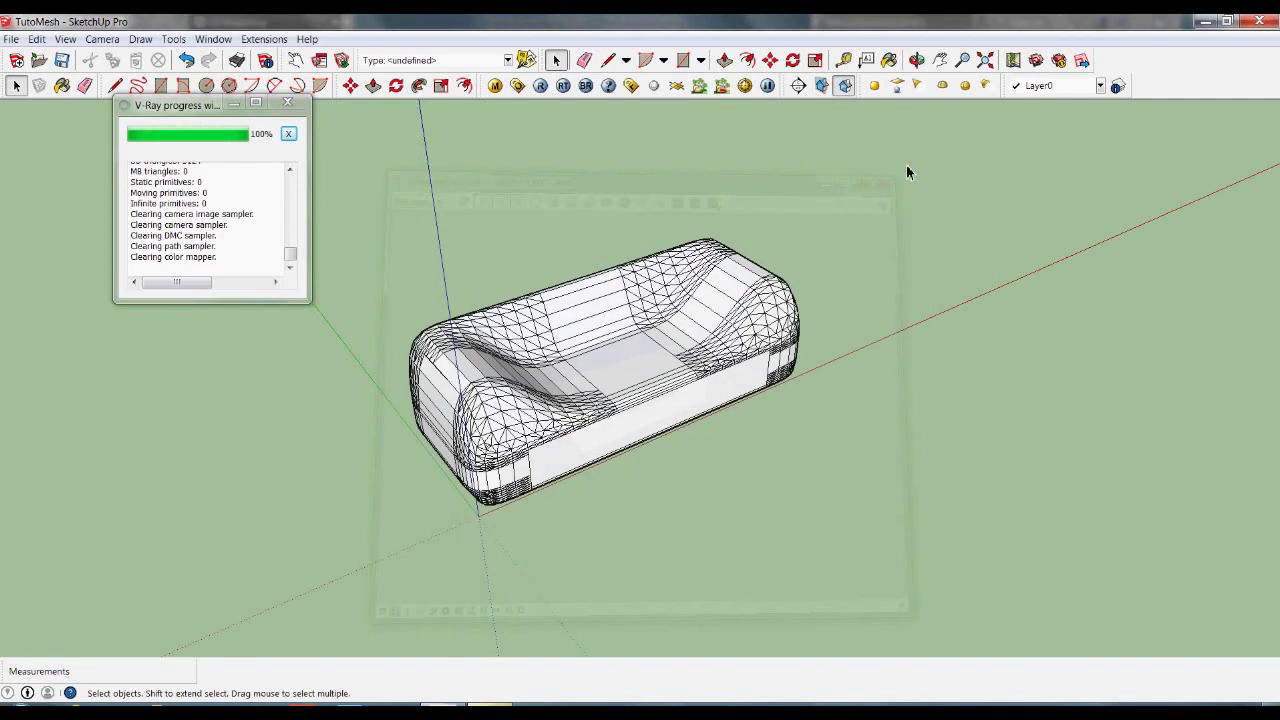
click(288, 103)
middle_drag(803, 385, 663, 536)
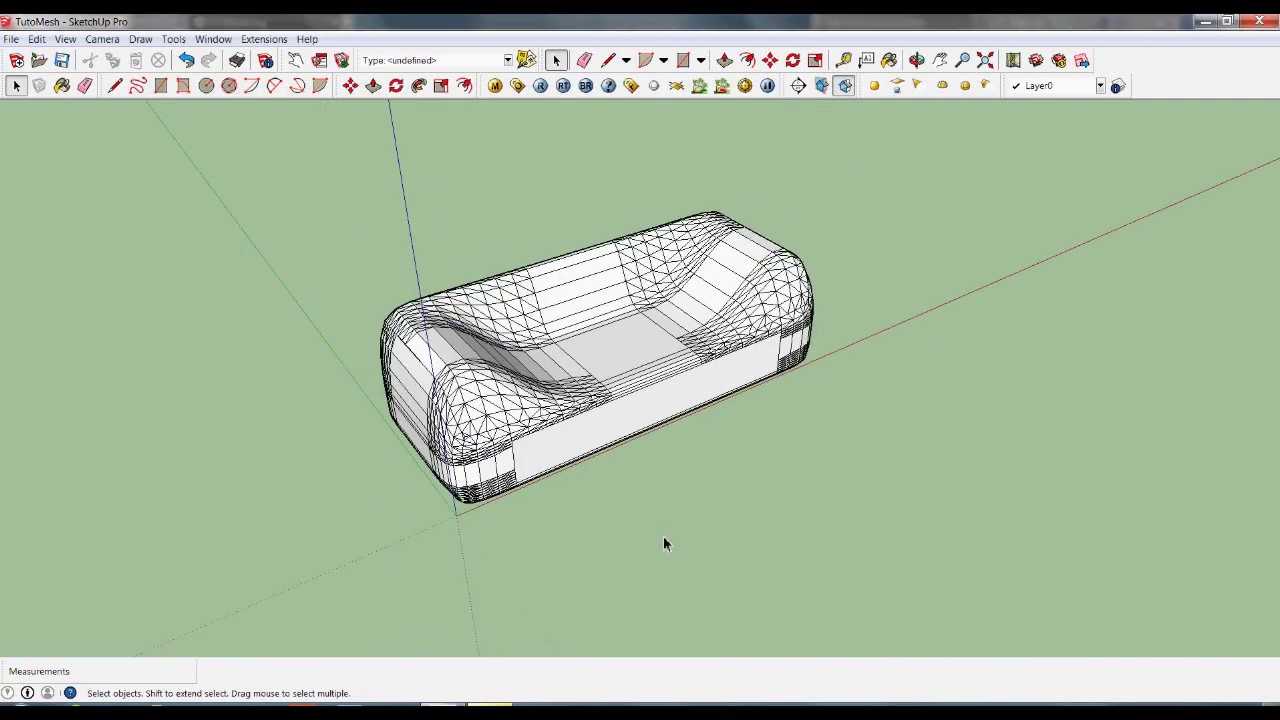
middle_drag(656, 480, 553, 449)
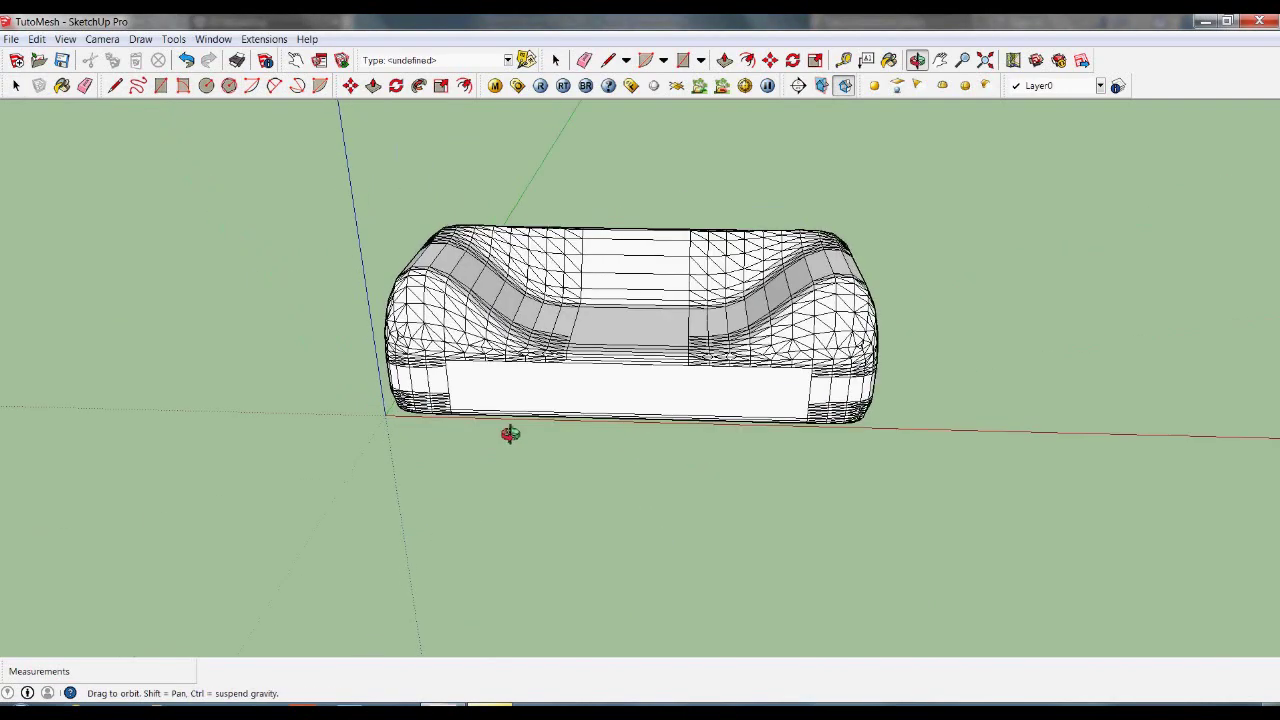
middle_drag(553, 449, 728, 613)
scroll(740, 540, down, 2)
middle_drag(759, 478, 757, 471)
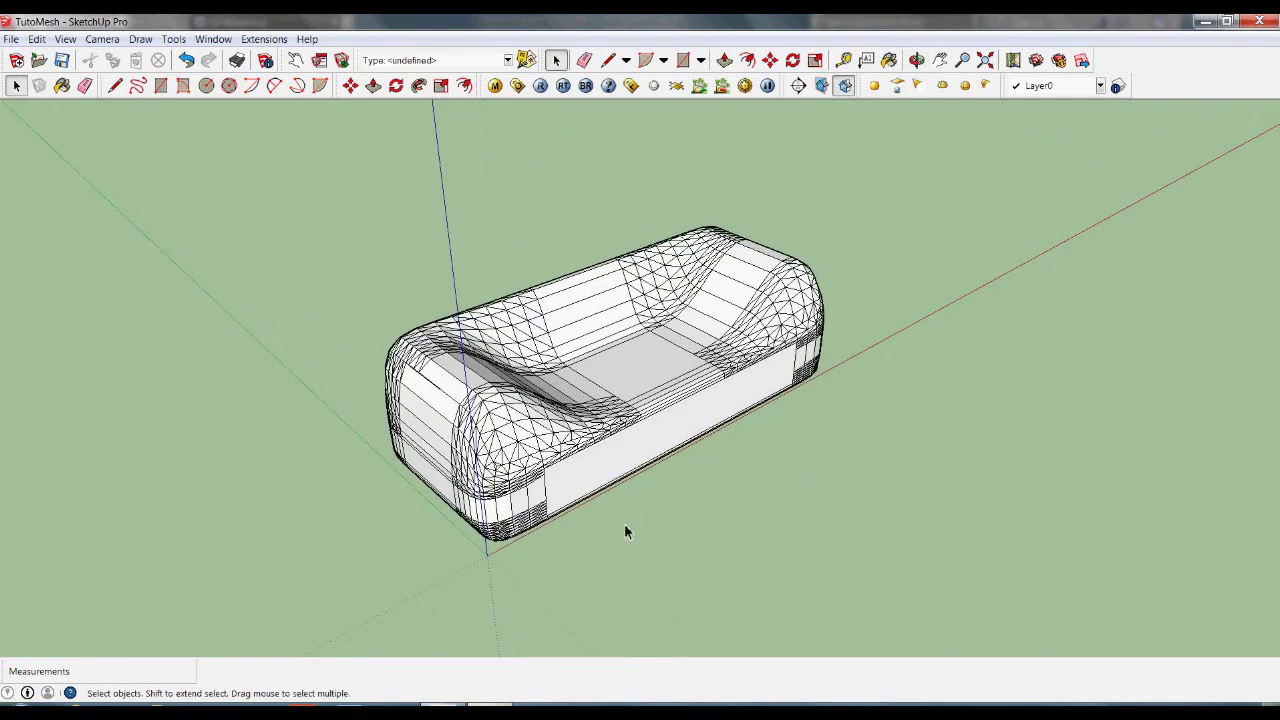
mouse_move(549, 546)
middle_down()
mouse_move(1014, 517)
mouse_move(573, 532)
middle_up()
scroll(727, 465, up, 1)
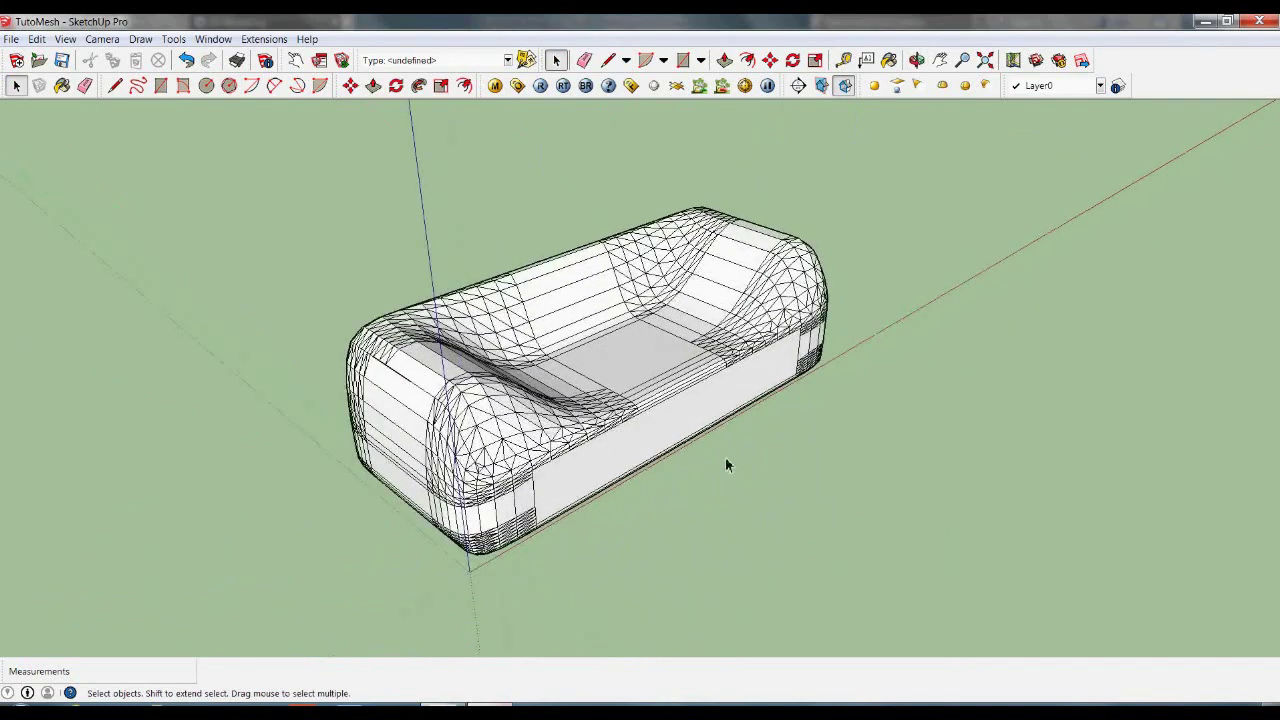
mouse_move(761, 474)
middle_down()
mouse_move(863, 500)
mouse_move(851, 503)
middle_up()
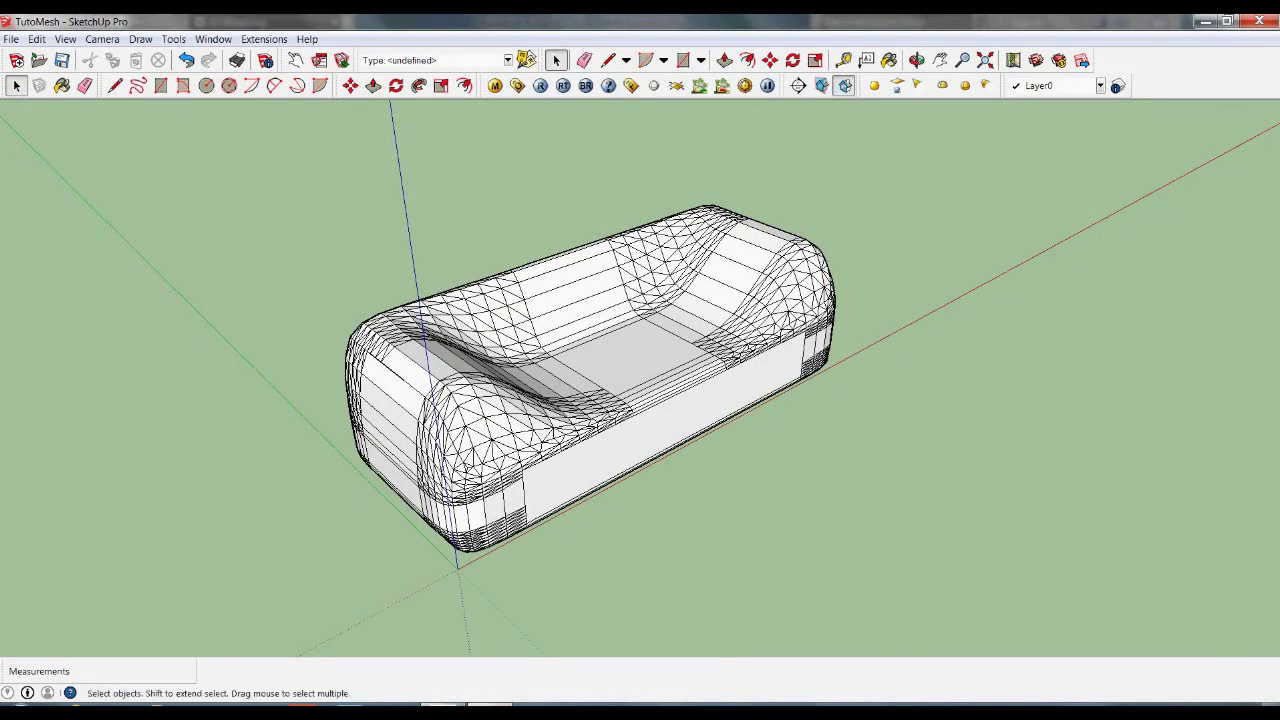
mouse_move(931, 533)
middle_down()
mouse_move(776, 524)
mouse_move(971, 556)
middle_up()
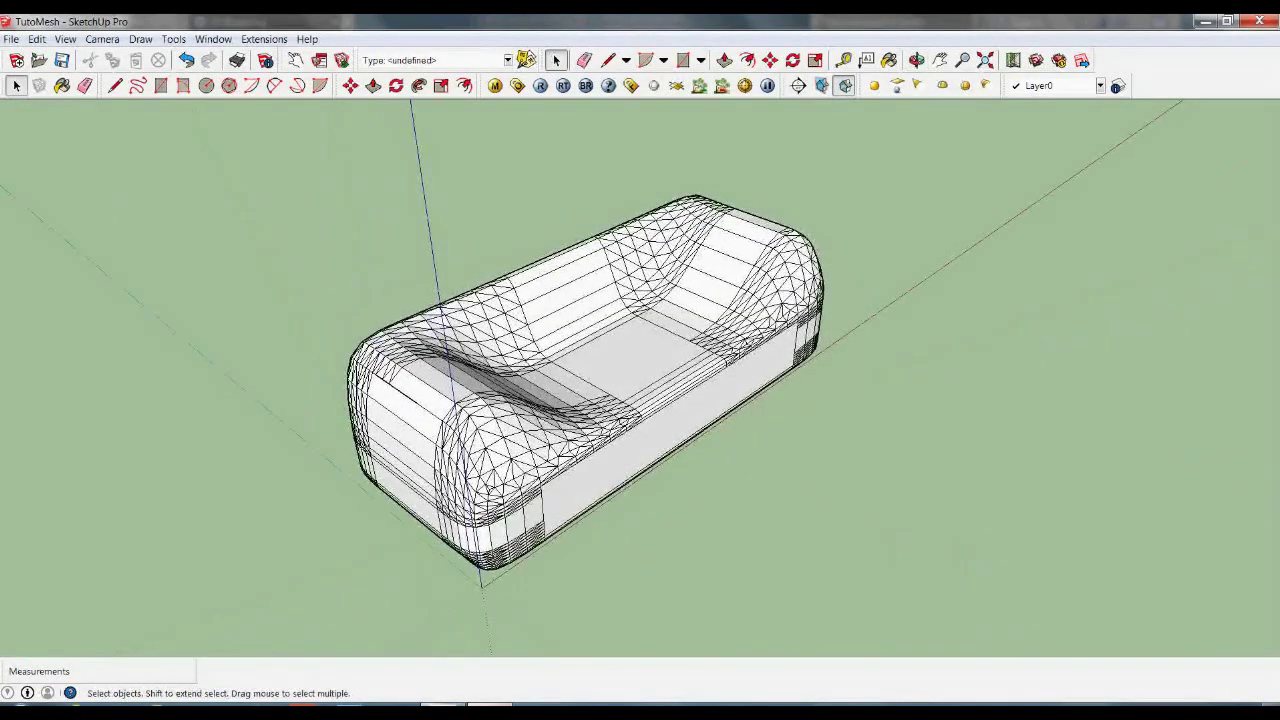